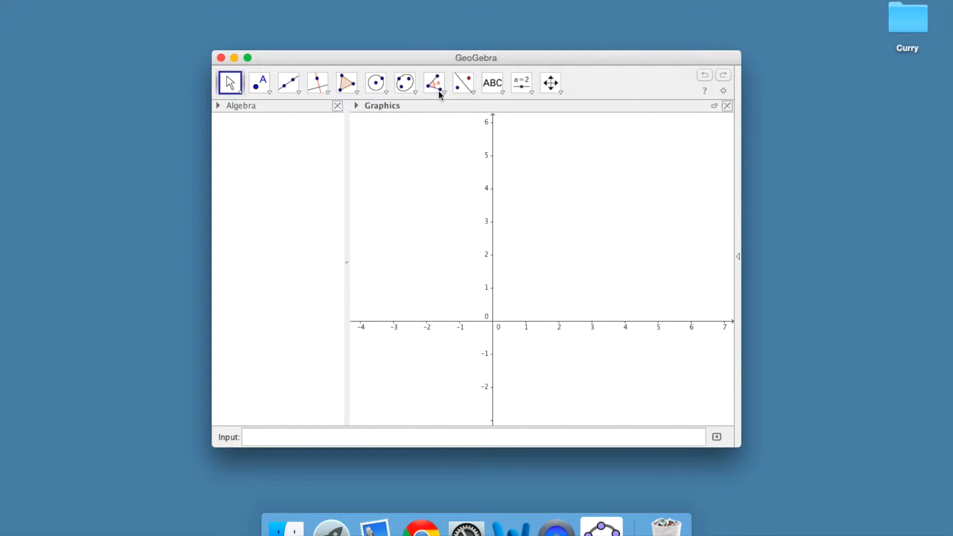
Maximize the window and plot the function y=3x in the graphics view with the origin near the middle
click(248, 57)
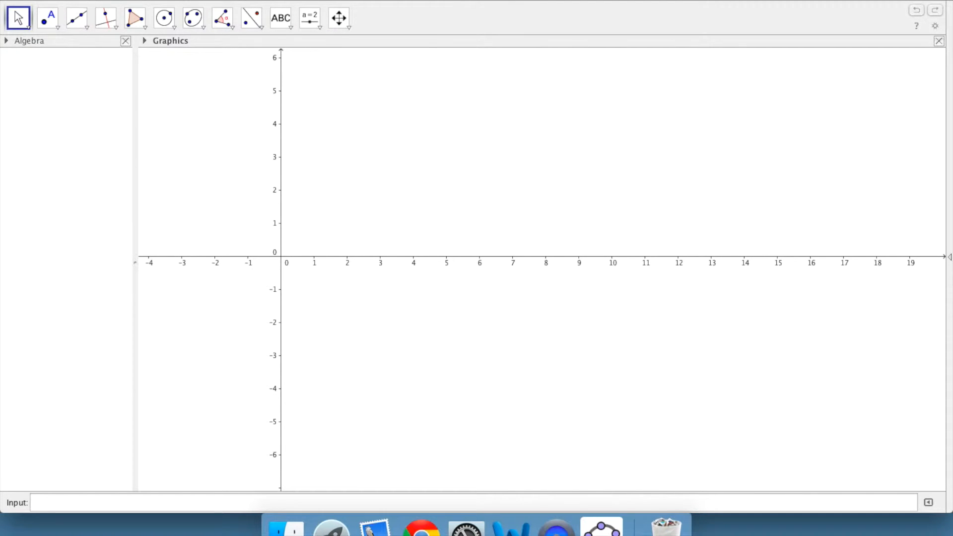
click(338, 18)
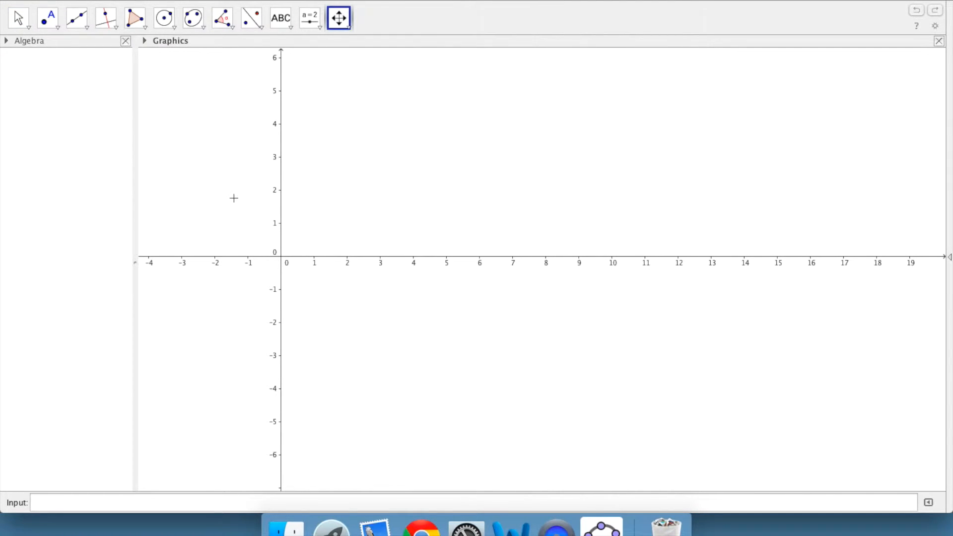
drag(234, 199, 454, 217)
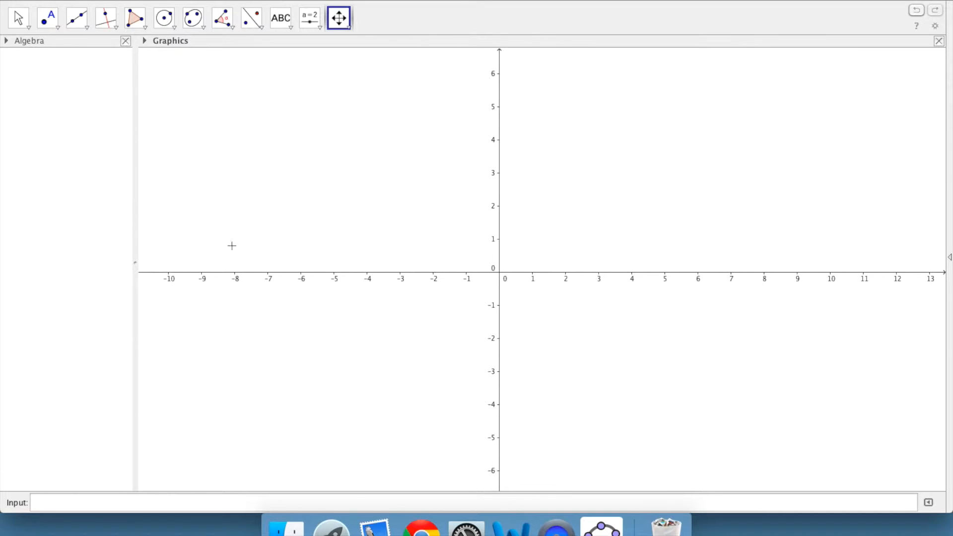
click(97, 503)
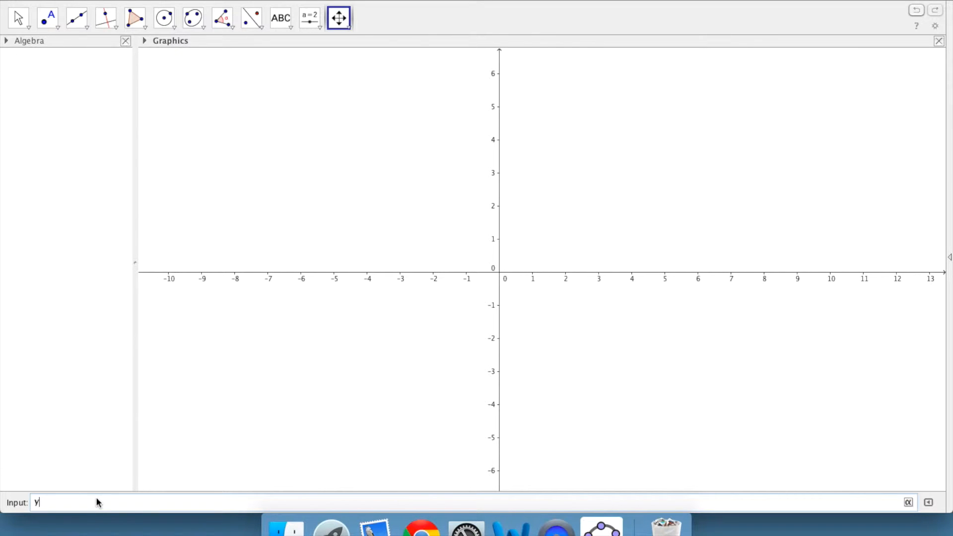
text(y=x=)
key(Return)
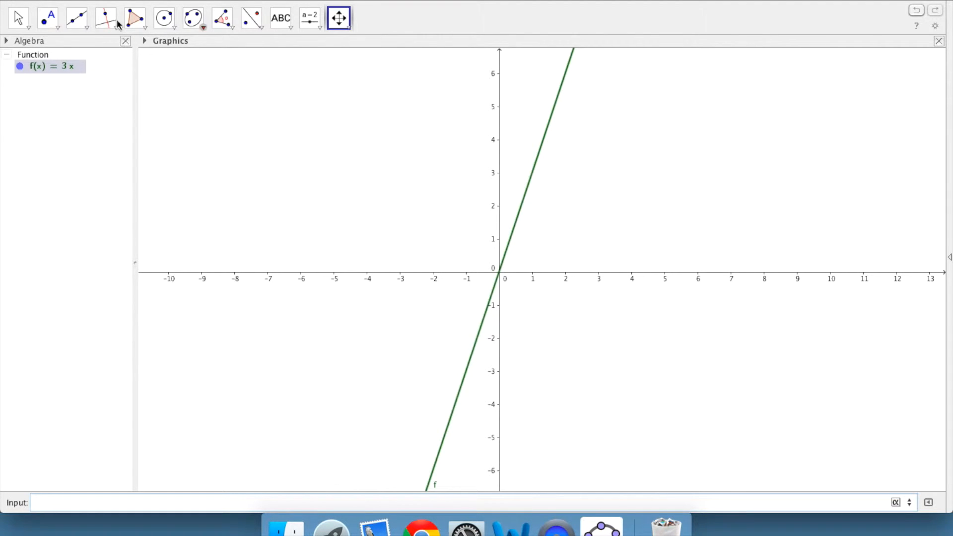
Change the color of the y=3x graph to light yellow-green 204, 255, 102 (#CCFF66) in its object properties
click(10, 22)
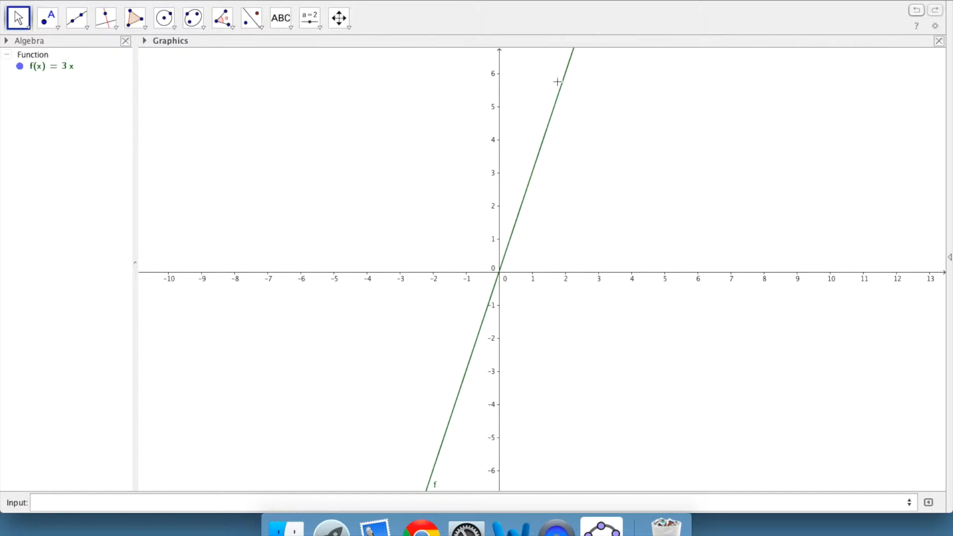
click(558, 97)
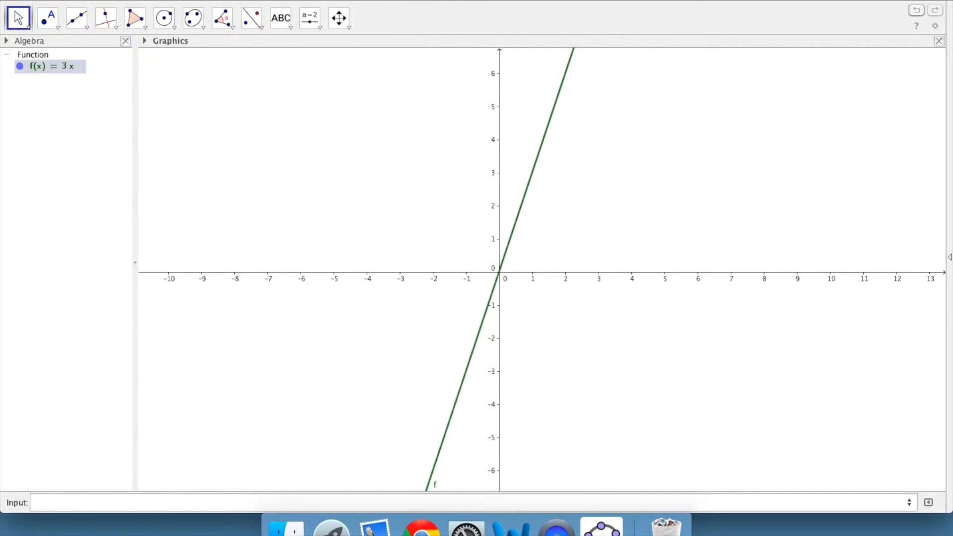
click(135, 0)
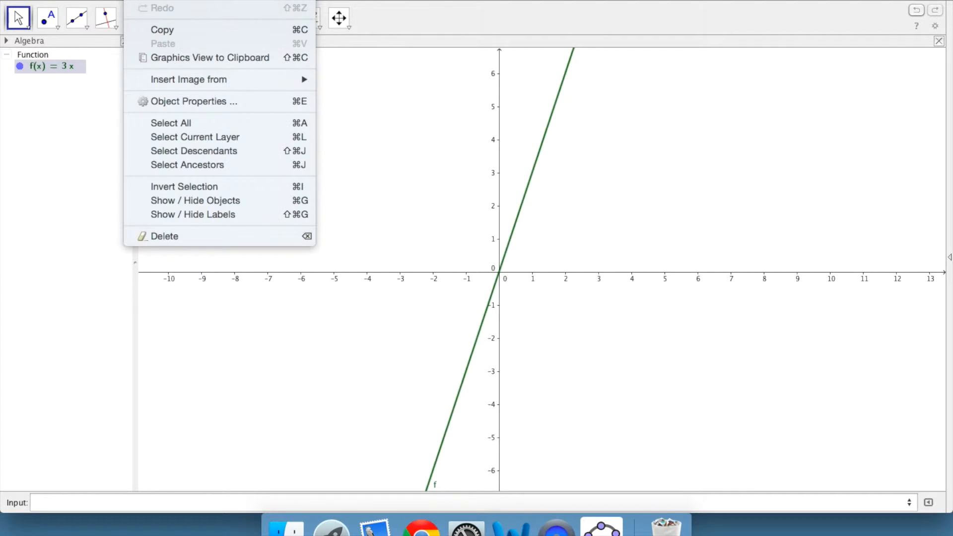
click(218, 101)
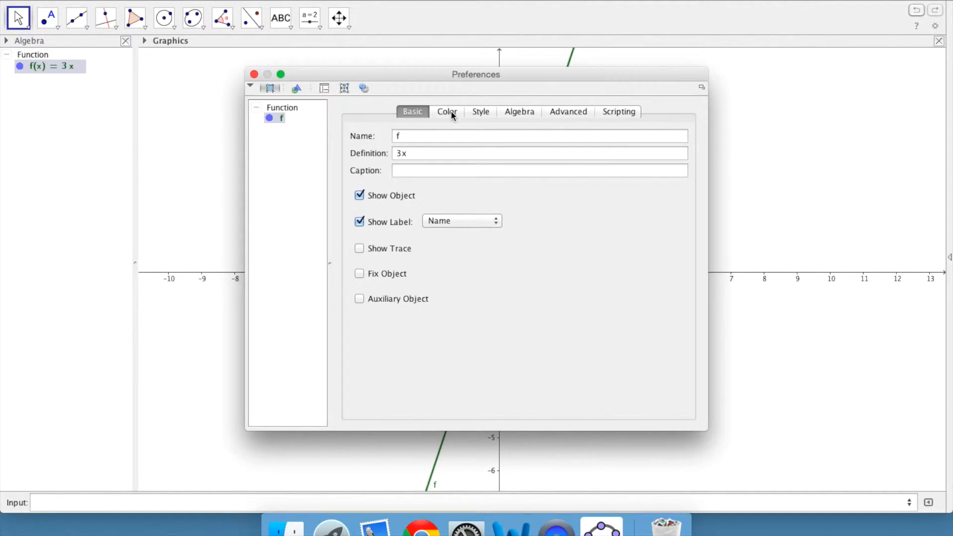
click(452, 112)
drag(254, 75, 651, 117)
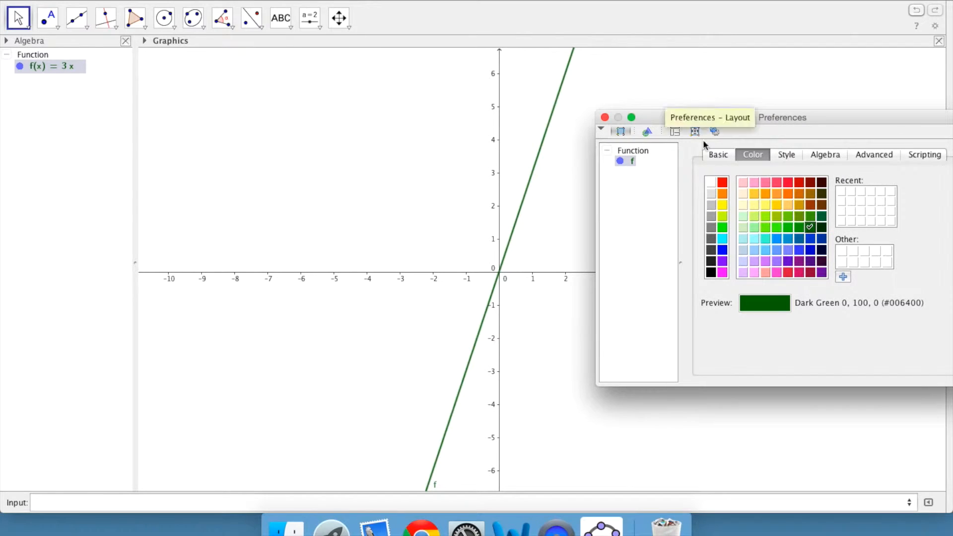
click(812, 184)
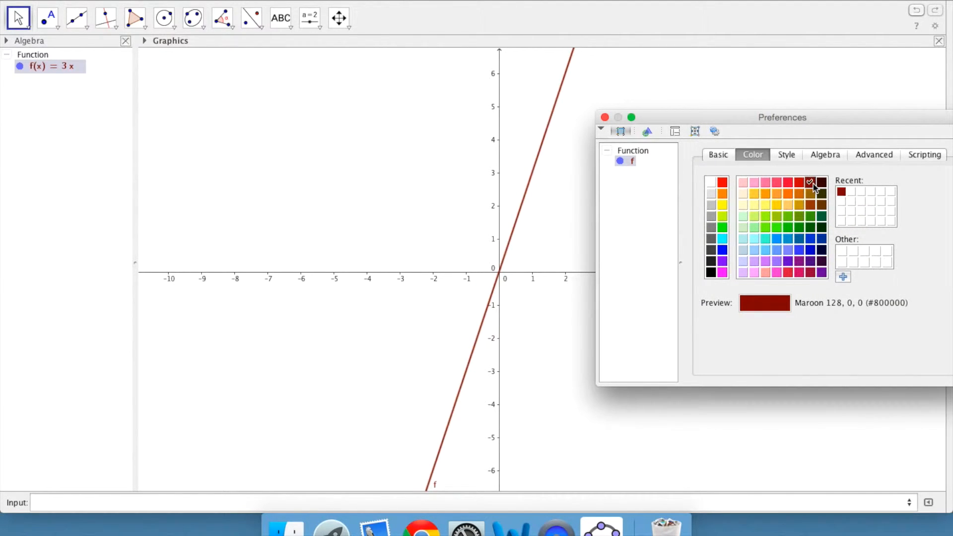
click(788, 183)
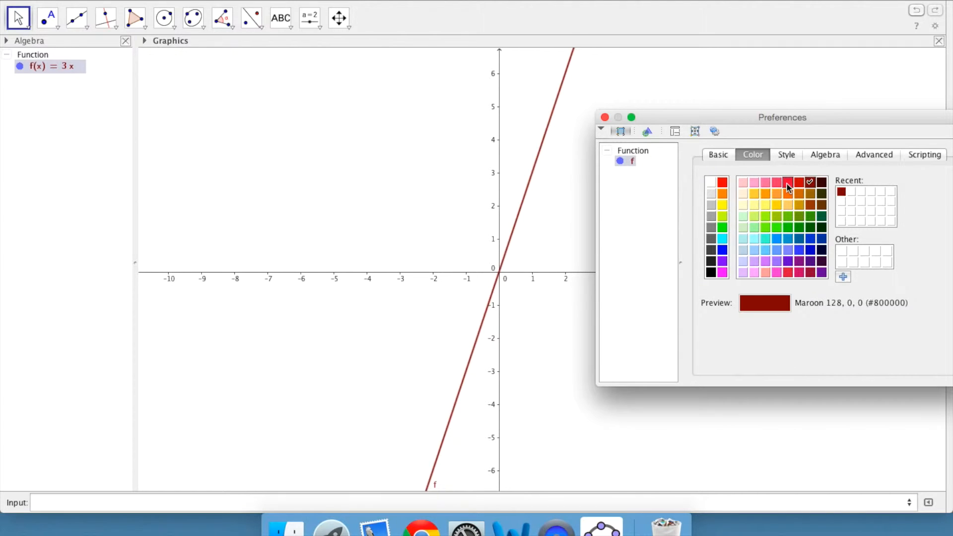
click(753, 211)
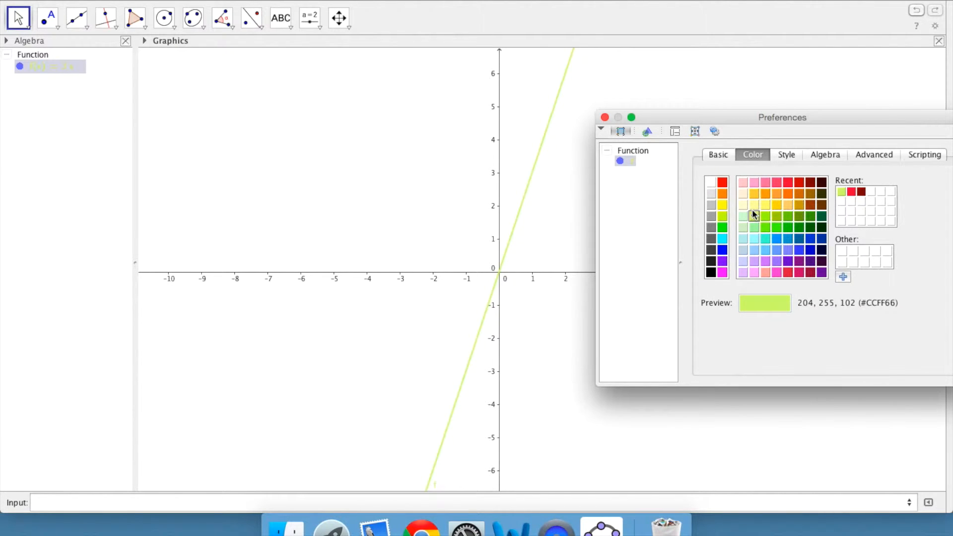
click(605, 118)
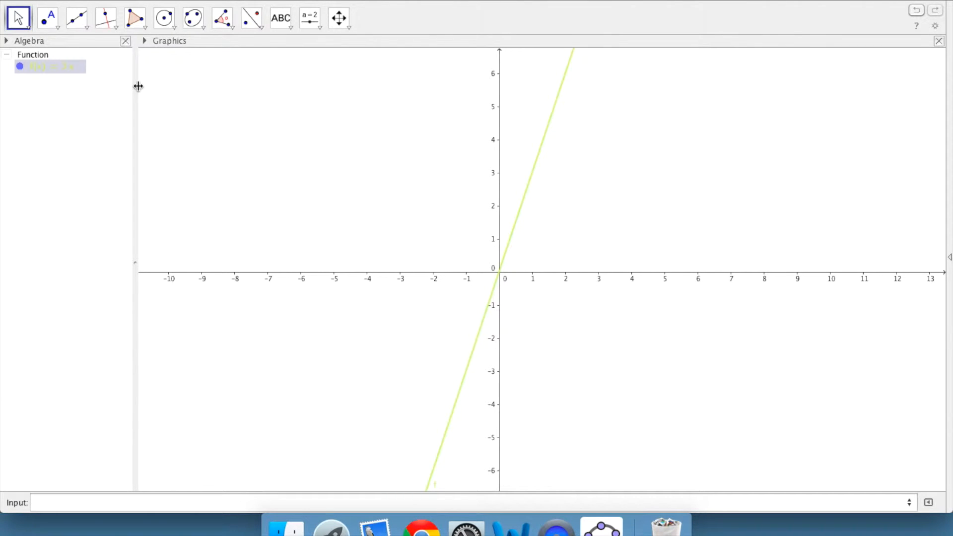
Plot the horizontal line y=7 and bring it into view
click(100, 494)
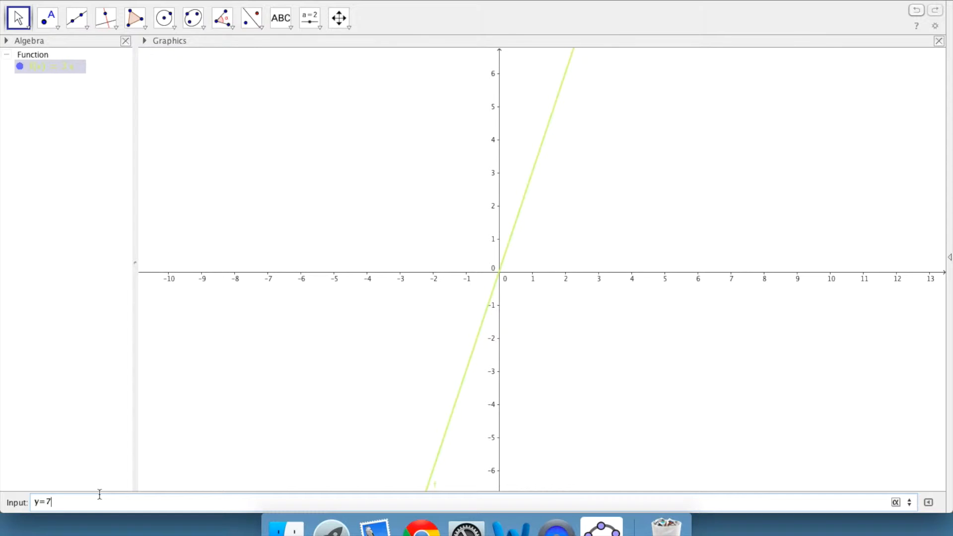
key(Return)
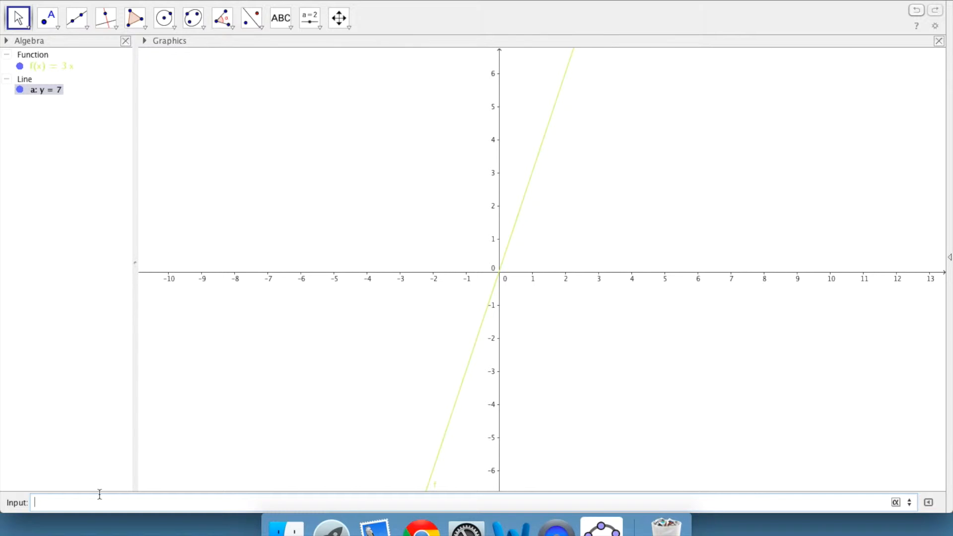
click(333, 26)
click(352, 90)
click(351, 89)
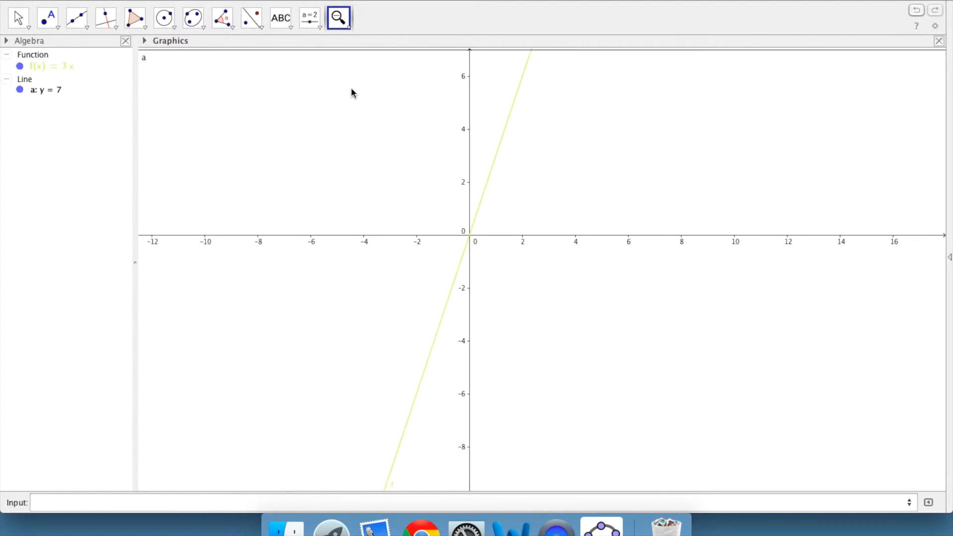
click(352, 92)
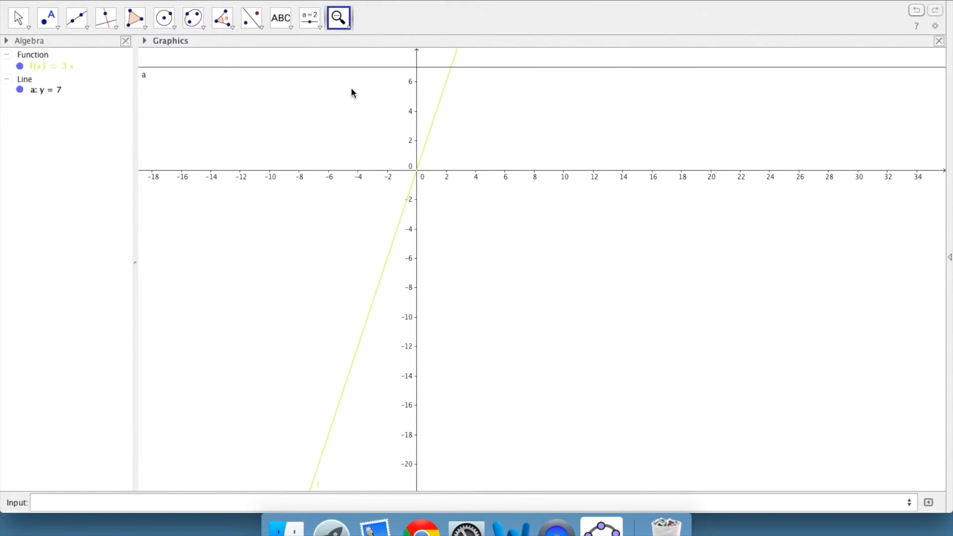
Examine the crossing of the horizontal line and the sloped graph at different zoom levels
click(346, 21)
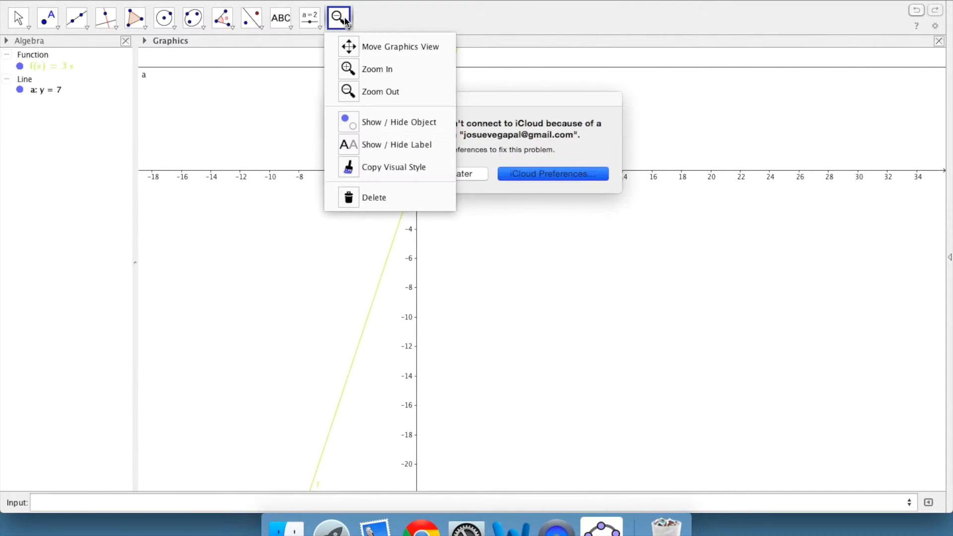
click(370, 46)
click(461, 174)
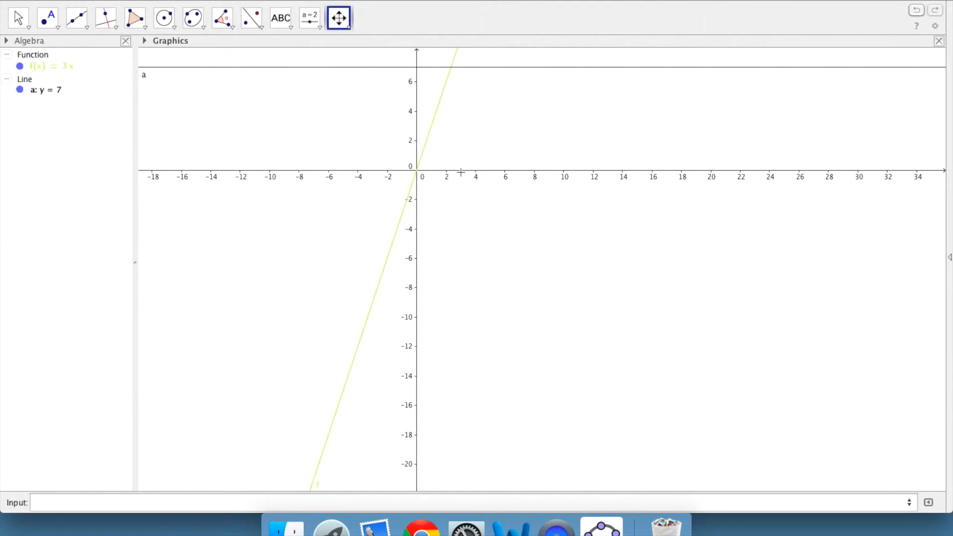
drag(461, 172, 535, 291)
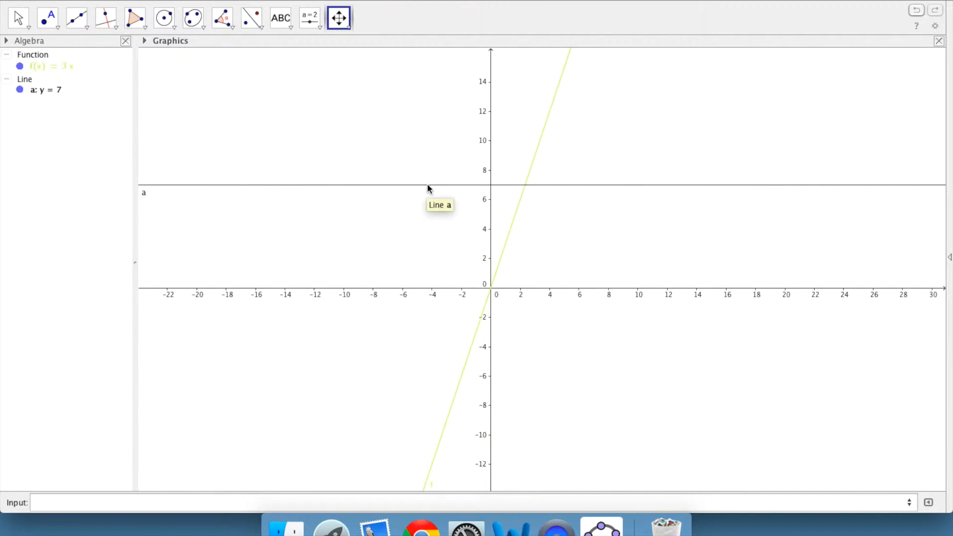
click(344, 24)
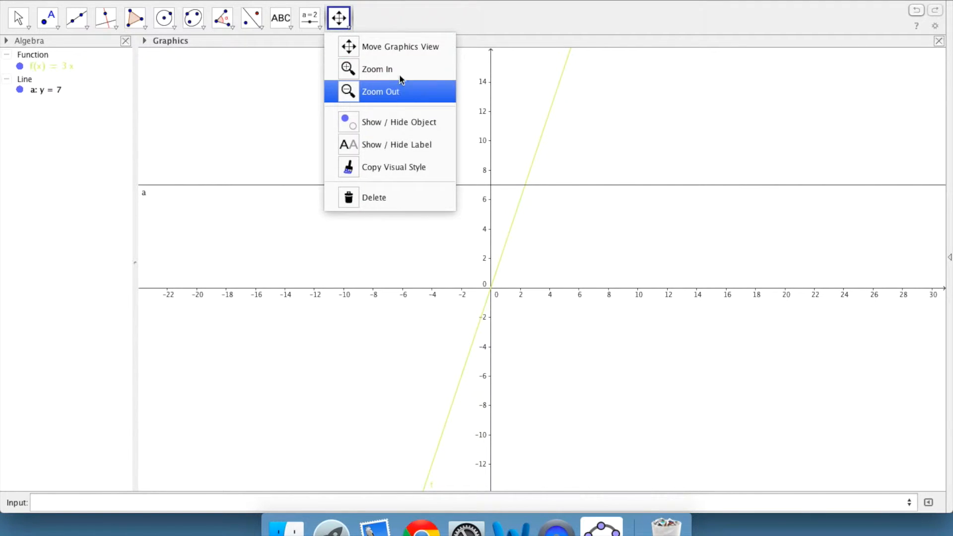
click(336, 22)
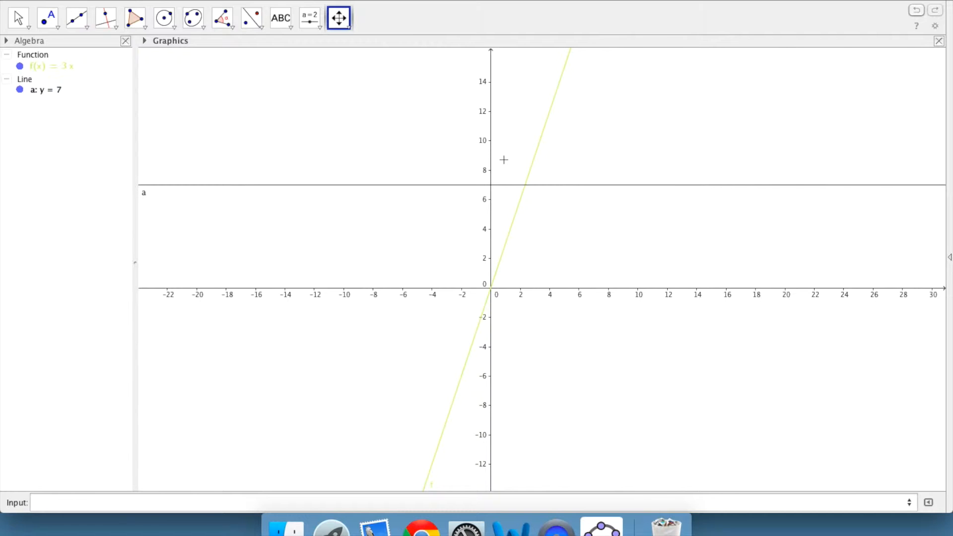
scroll(504, 159, down, 5)
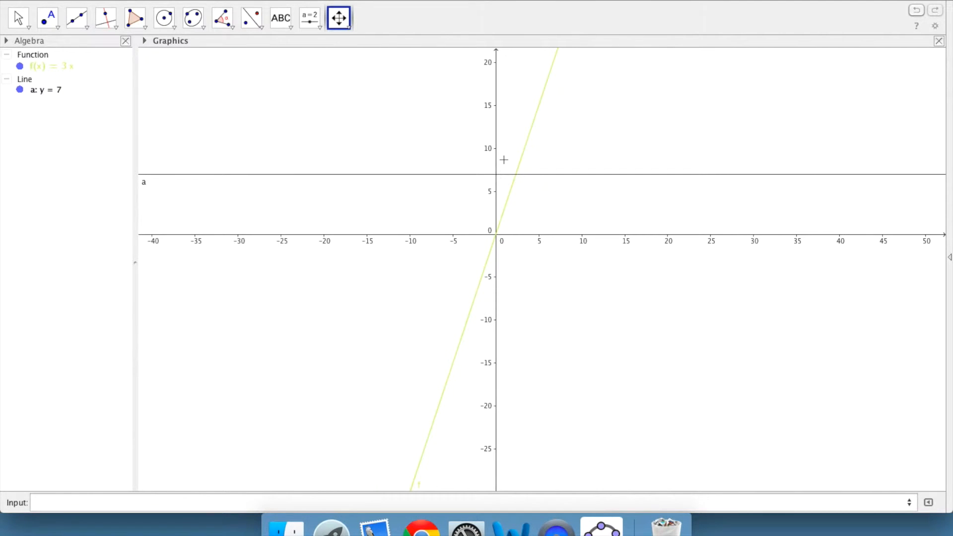
scroll(504, 159, up, 5)
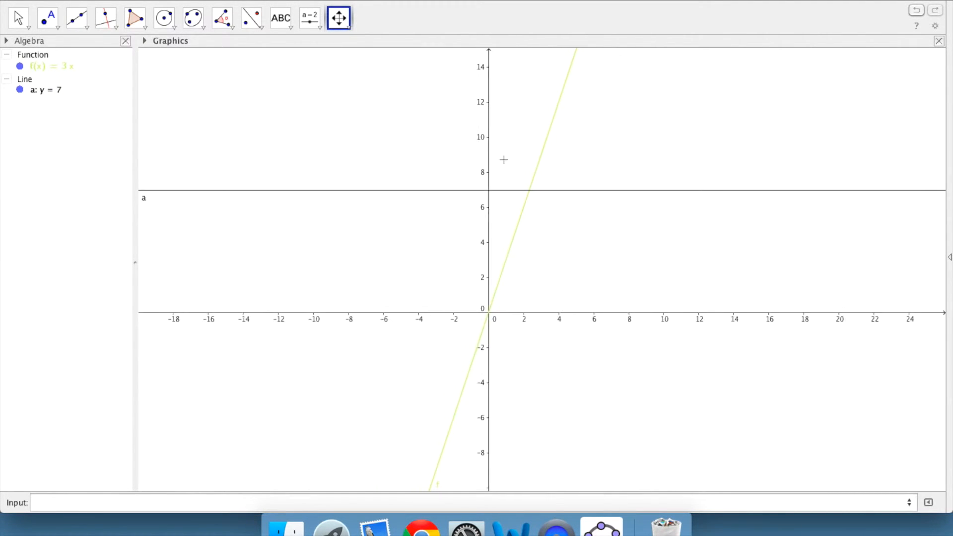
click(350, 24)
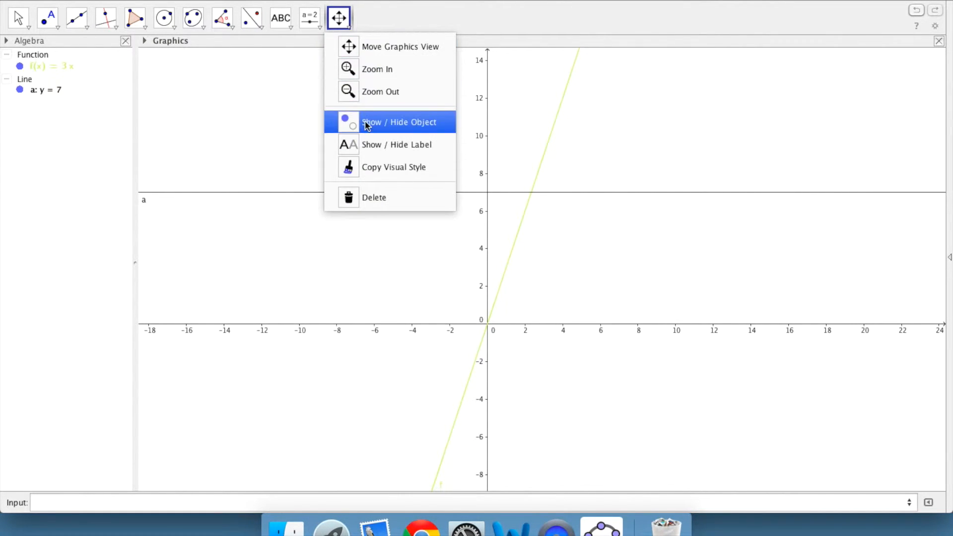
click(394, 44)
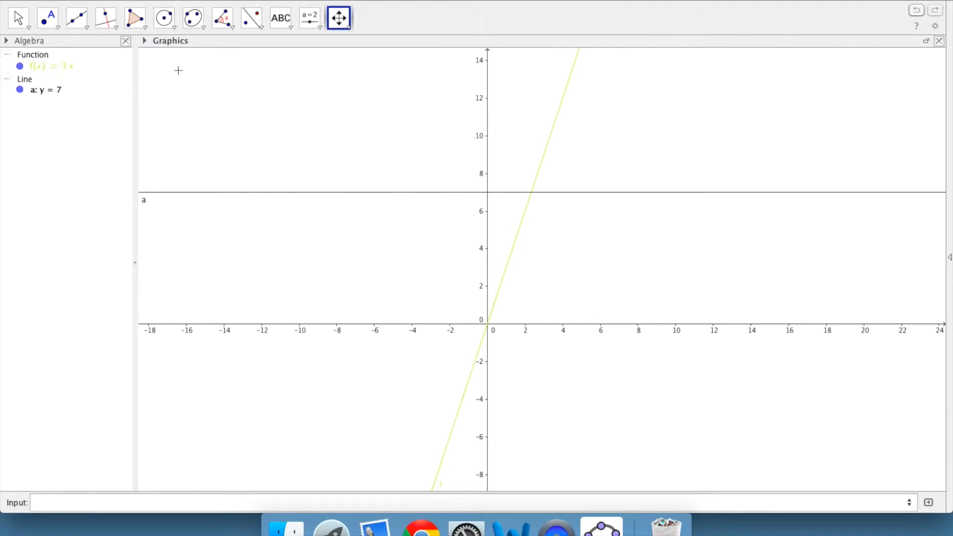
Replace the 2D Graphics view with the 3D Graphics view and enlarge it by narrowing the Algebra view
click(938, 43)
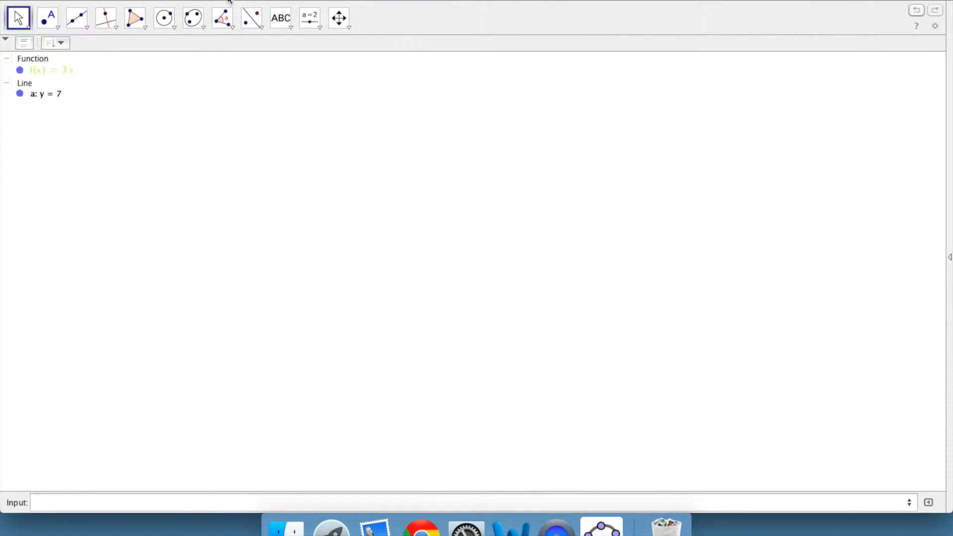
click(188, 1)
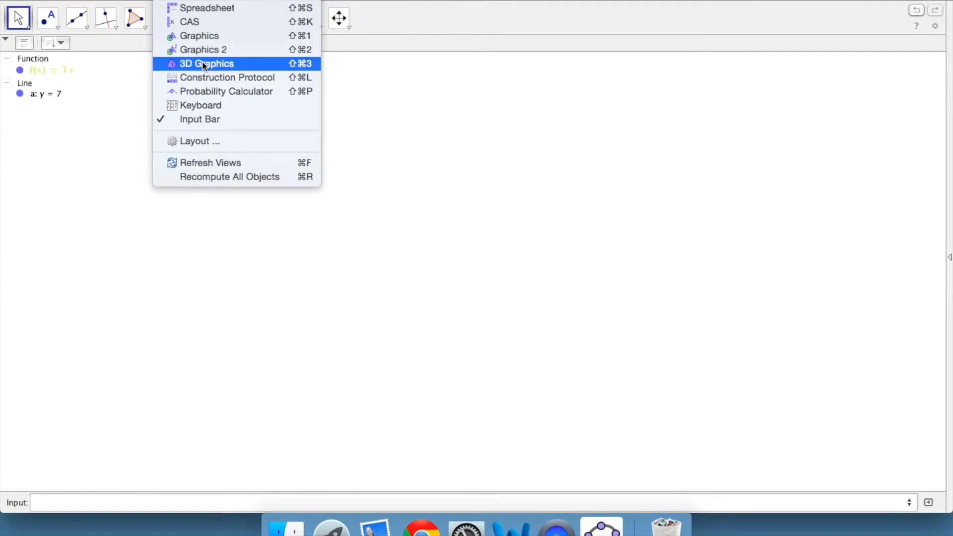
click(205, 66)
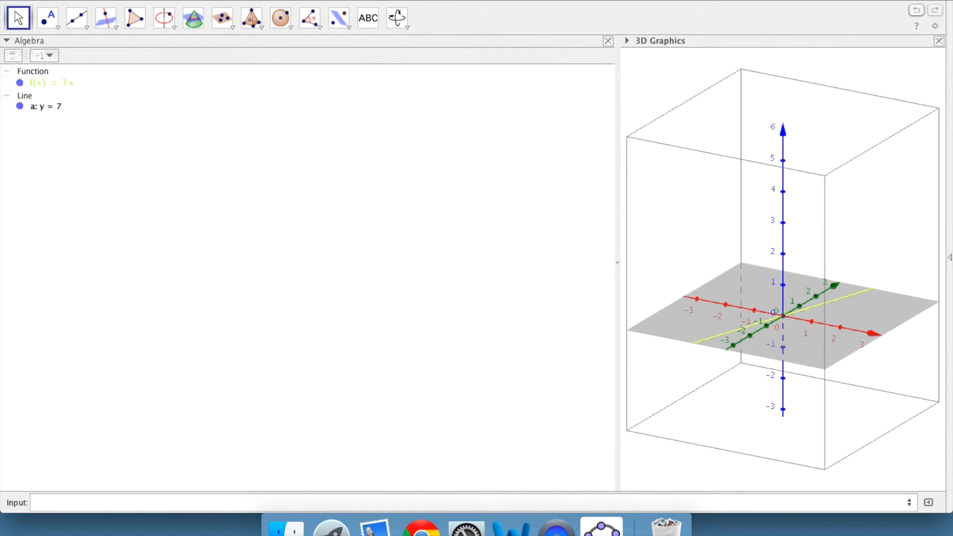
drag(618, 71, 121, 109)
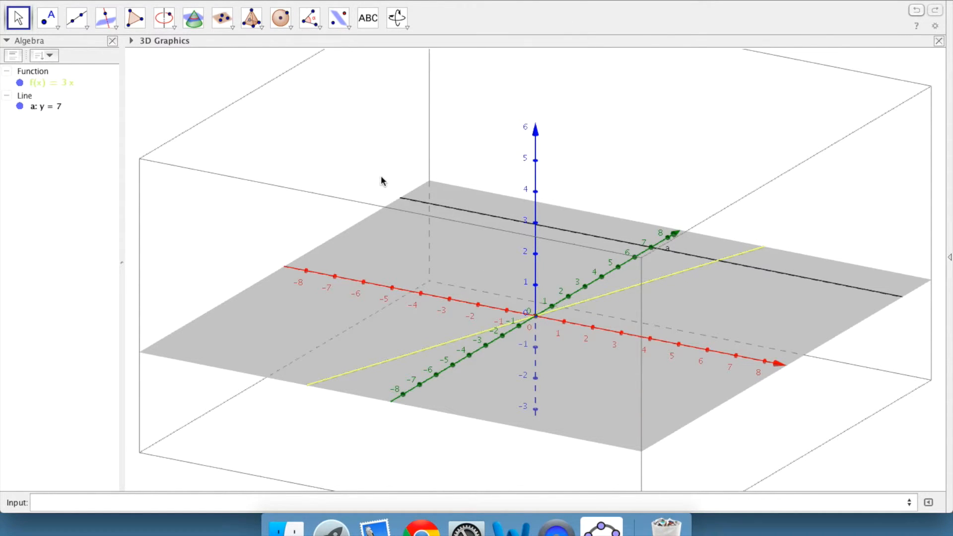
Examine both lines in the 3D view from directly above the xy-plane, including the line y=7
click(404, 19)
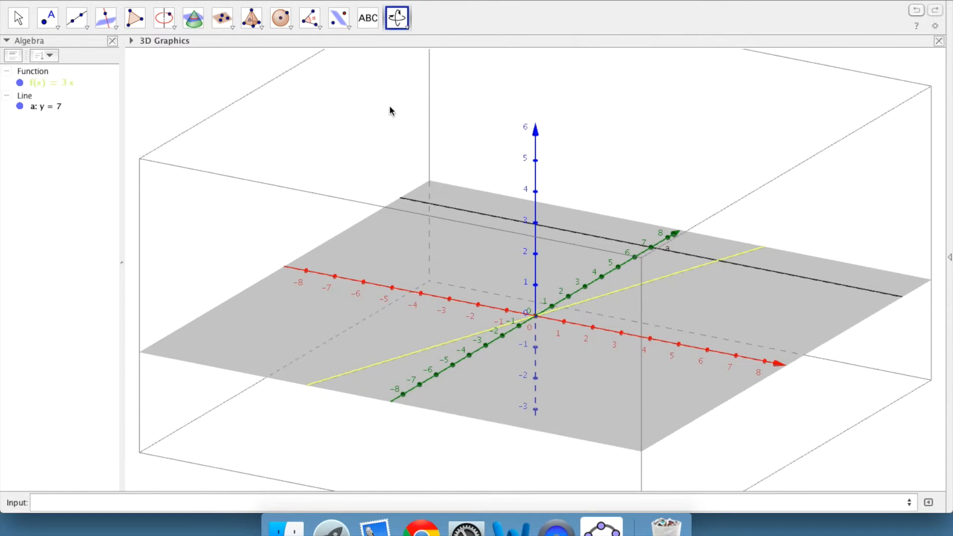
drag(477, 240, 499, 313)
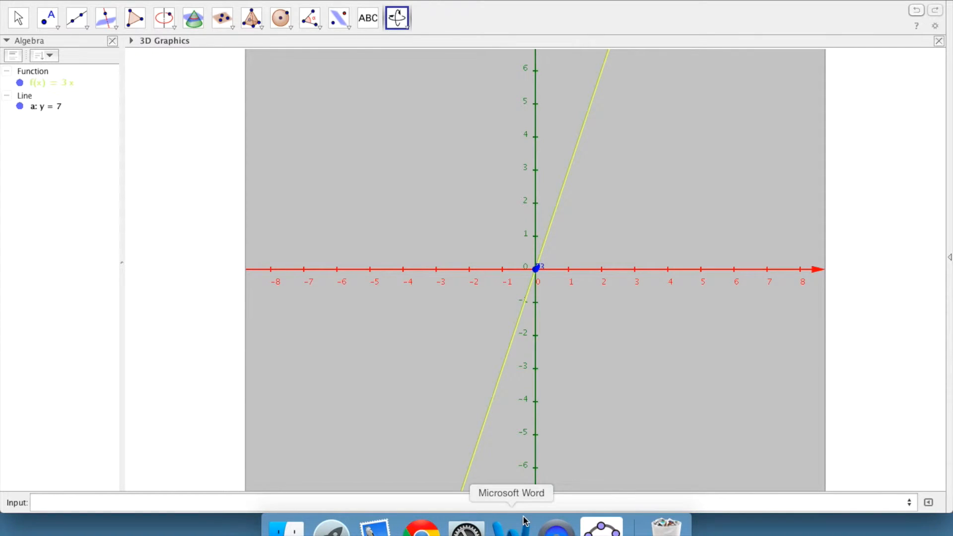
click(408, 24)
click(402, 69)
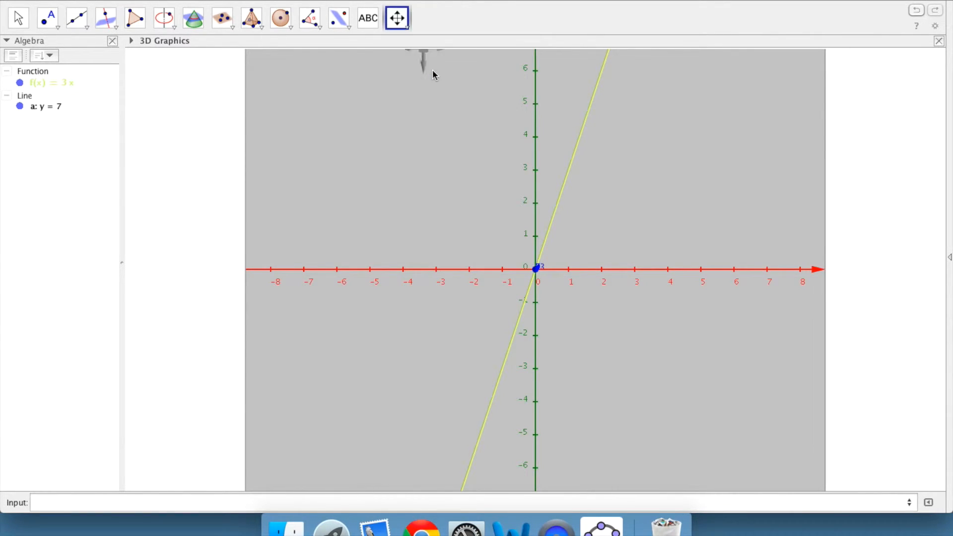
drag(588, 124, 592, 169)
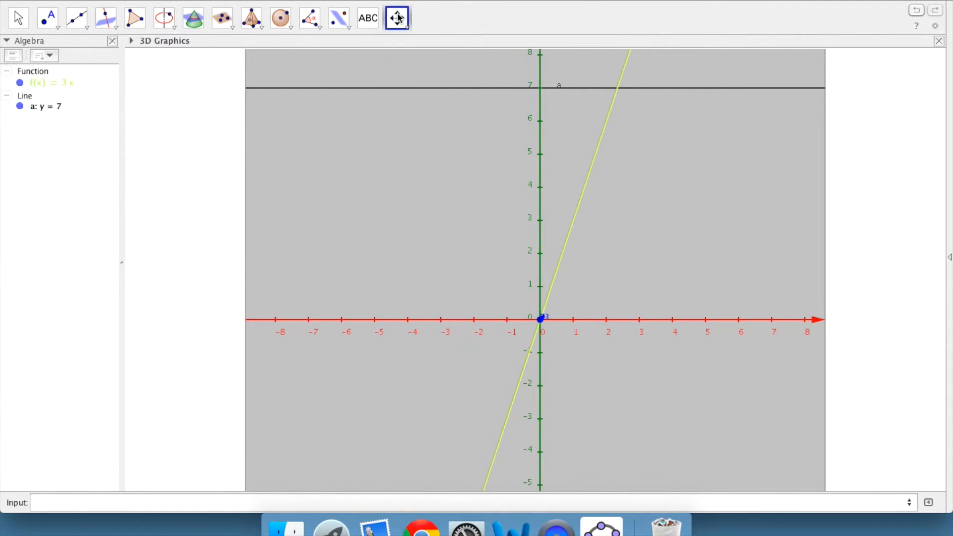
Delete the function f(x) = 3x and the line y = 7 from the construction
click(407, 29)
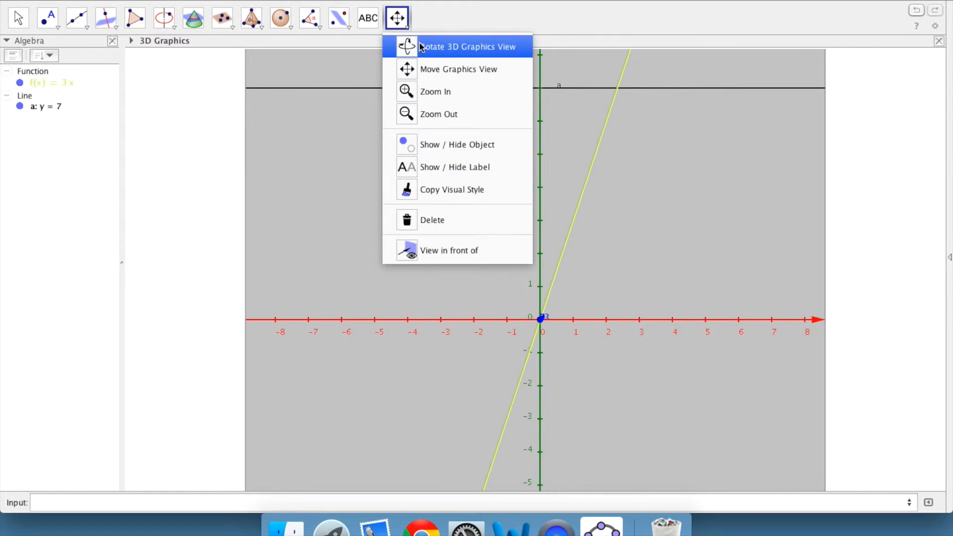
click(397, 43)
drag(518, 192, 490, 144)
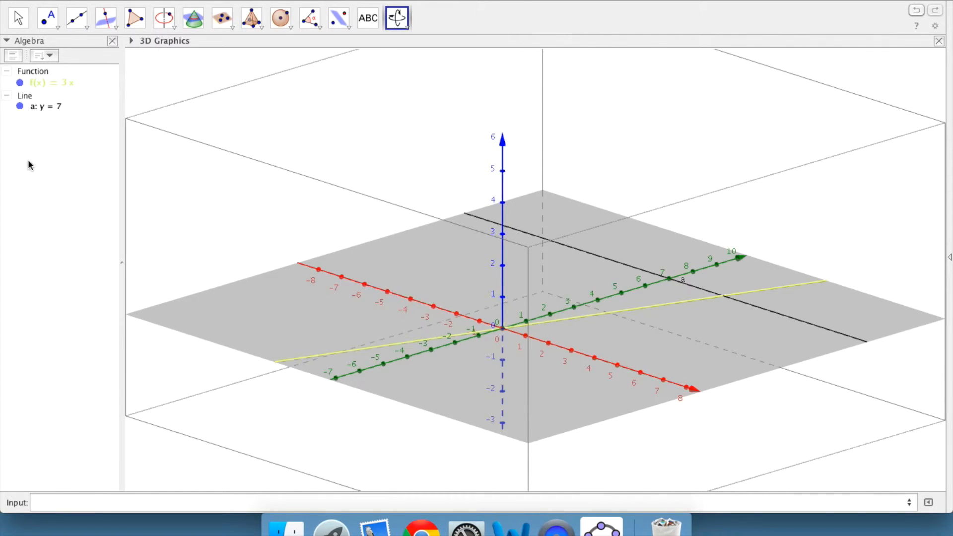
click(74, 83)
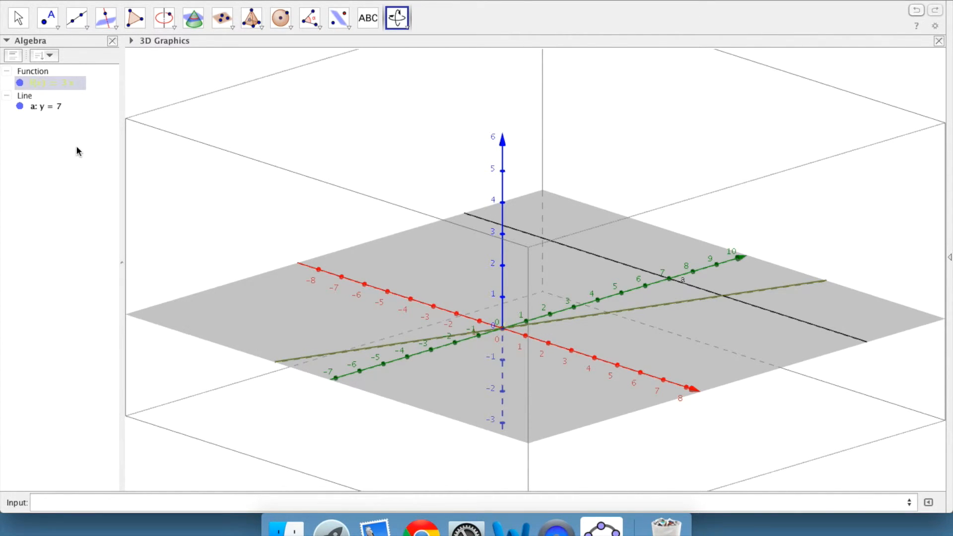
key(Delete)
click(60, 85)
key(Delete)
Create a sphere centred at the origin (0, 0, 0) with a radius of 3
click(281, 21)
click(280, 20)
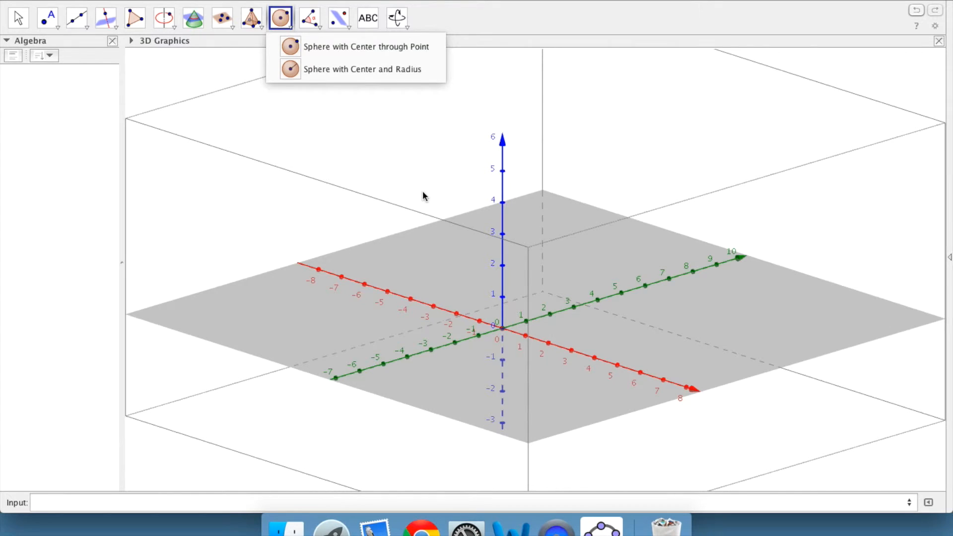
click(379, 70)
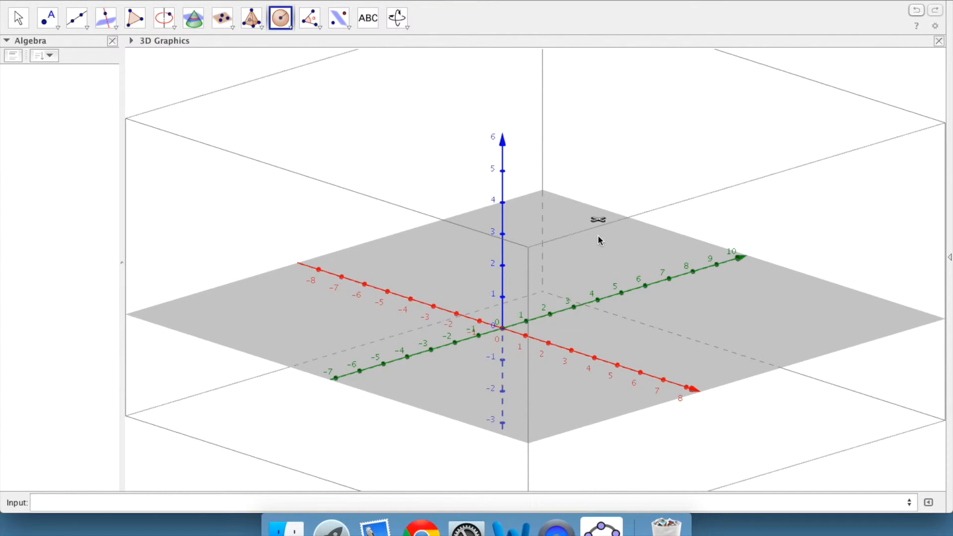
click(502, 328)
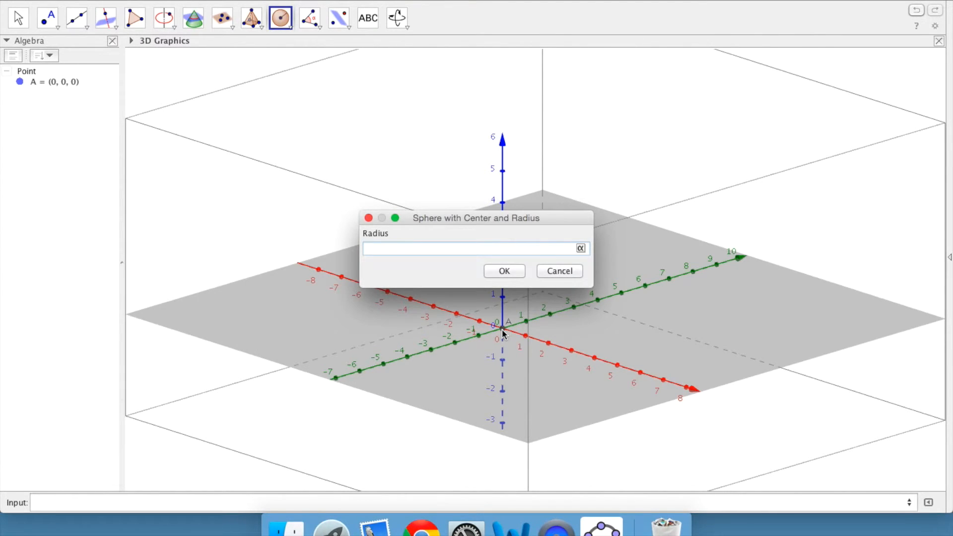
text(3)
key(Return)
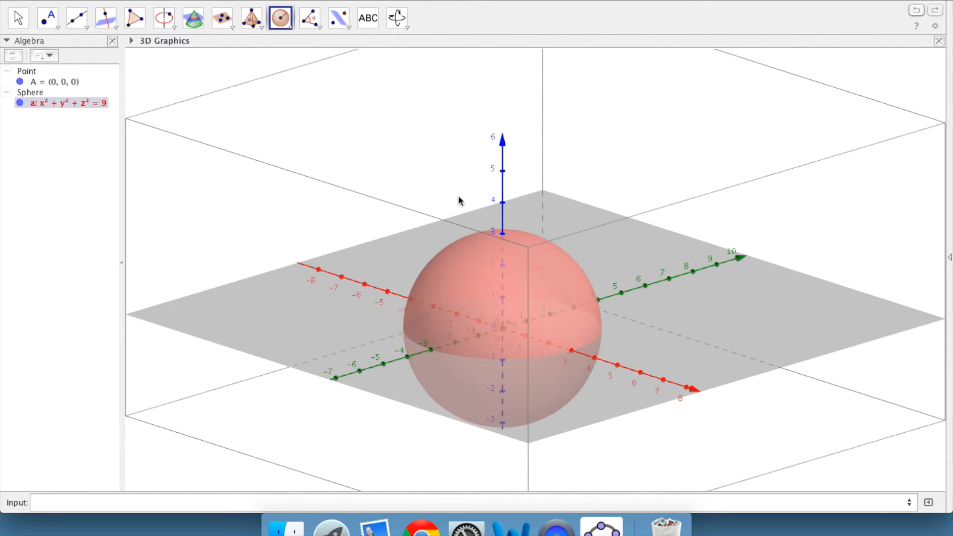
Delete the sphere and keep its centre point at the origin
scroll(508, 325, down, 3)
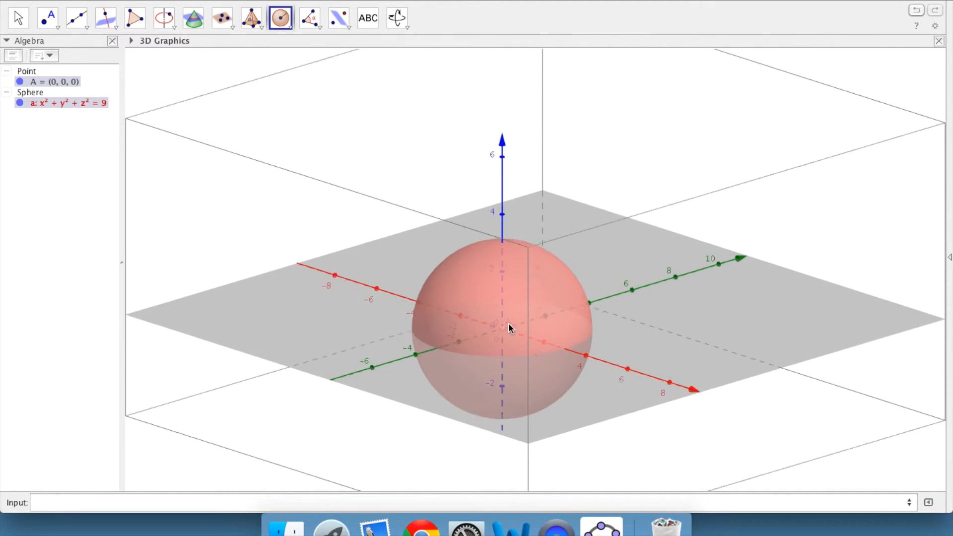
click(397, 19)
mouse_move(453, 249)
mouse_down()
mouse_move(423, 221)
mouse_move(408, 219)
mouse_move(380, 251)
mouse_move(373, 238)
mouse_move(424, 264)
mouse_move(457, 247)
mouse_move(449, 263)
mouse_move(442, 249)
mouse_up()
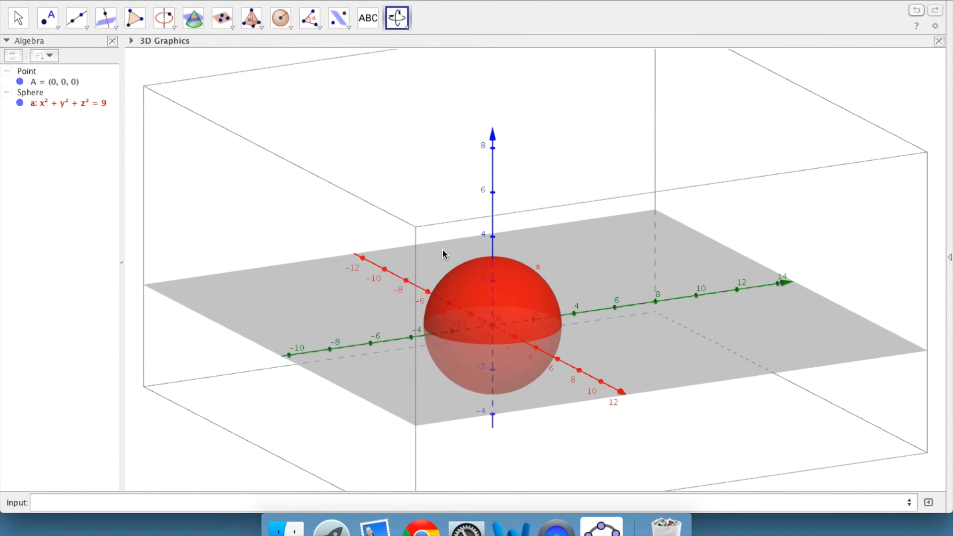
click(105, 103)
key(Delete)
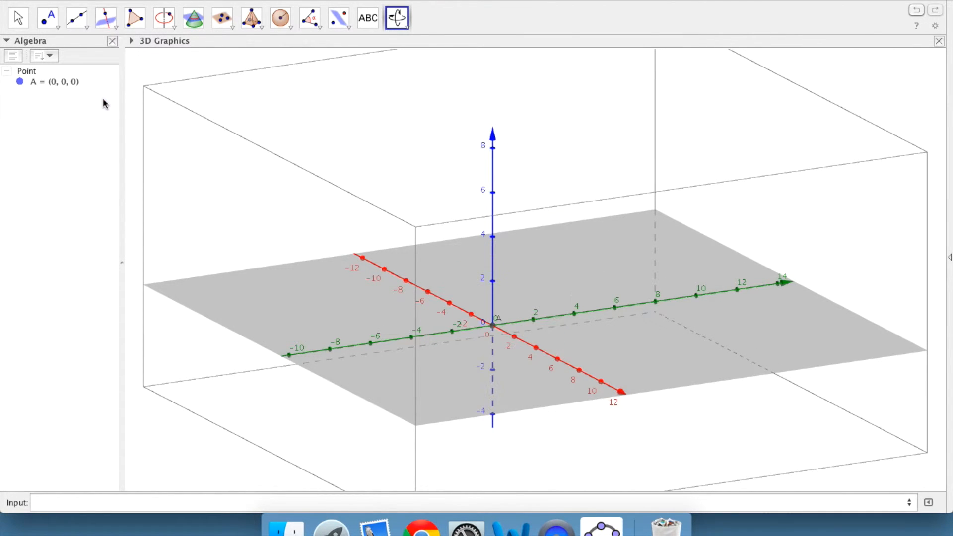
Create a cylinder of radius 3 along the z-axis from the origin to the point (0, 0, 4)
click(249, 29)
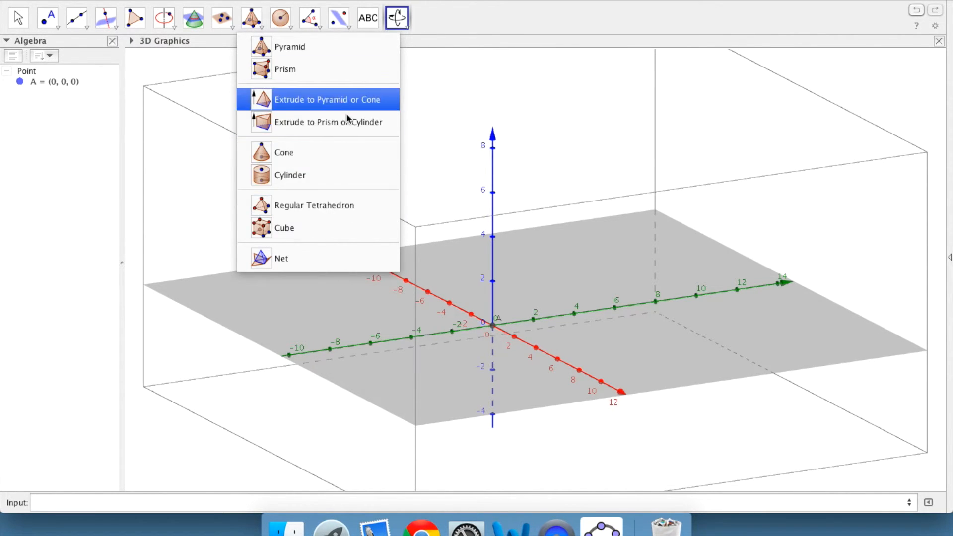
click(331, 169)
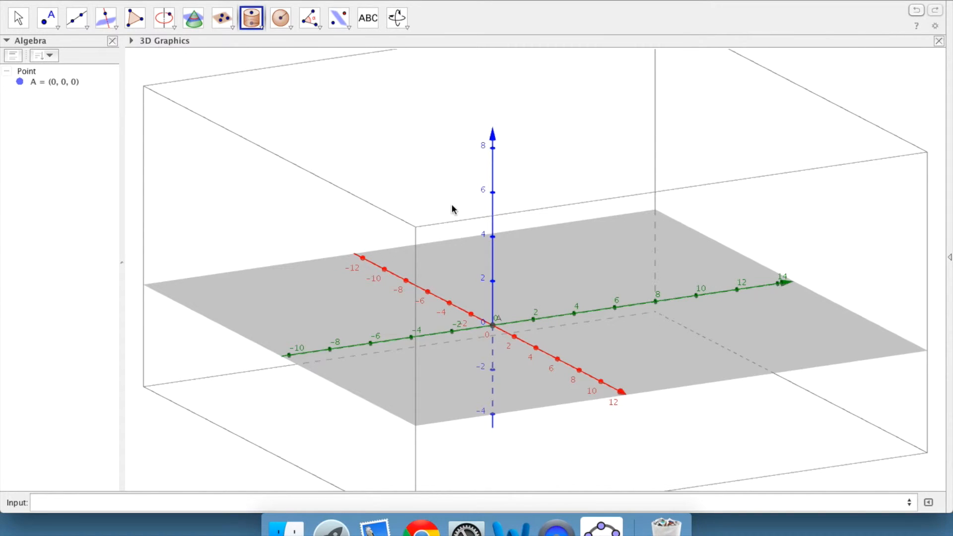
click(493, 327)
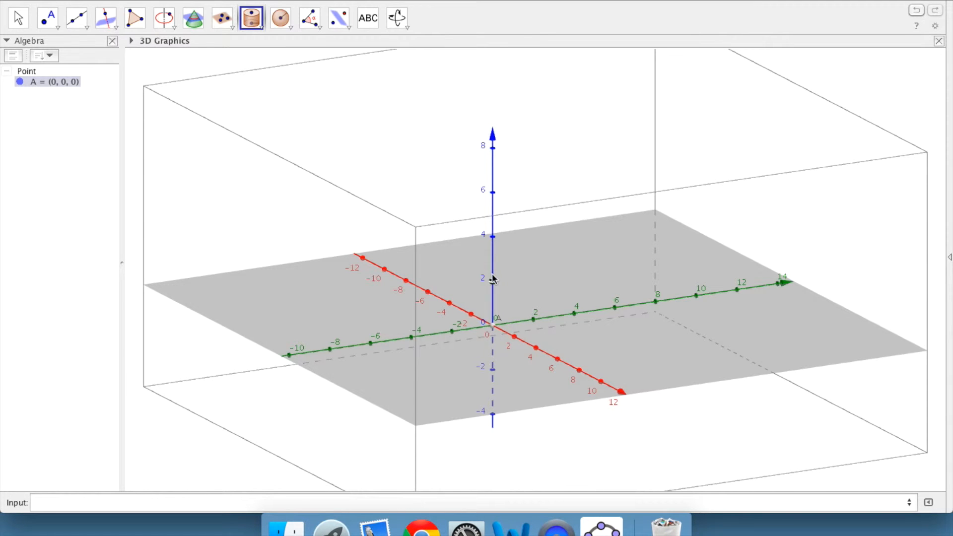
click(493, 237)
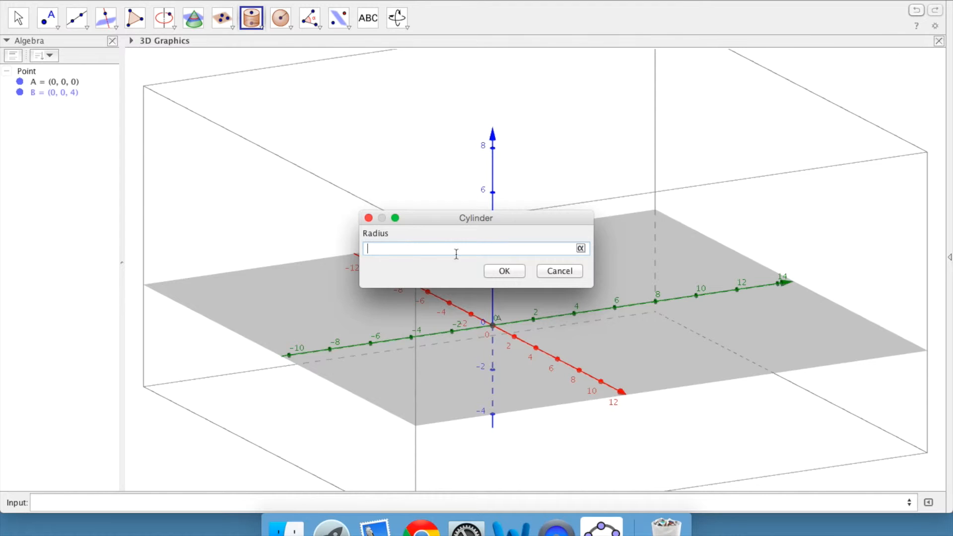
text(3)
key(Return)
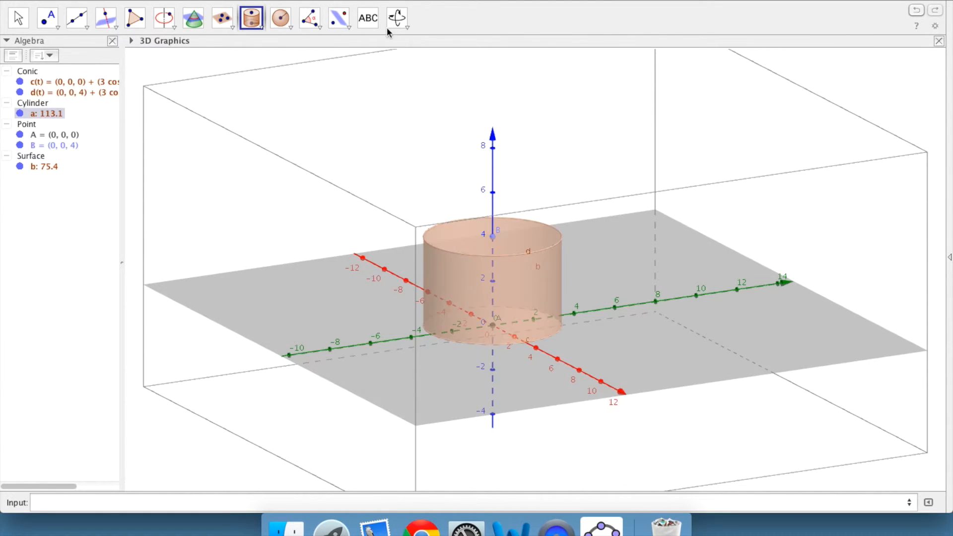
Examine the cylinder from directly above and from an oblique side angle, and close the 3D Graphics view
click(398, 18)
drag(453, 157, 415, 190)
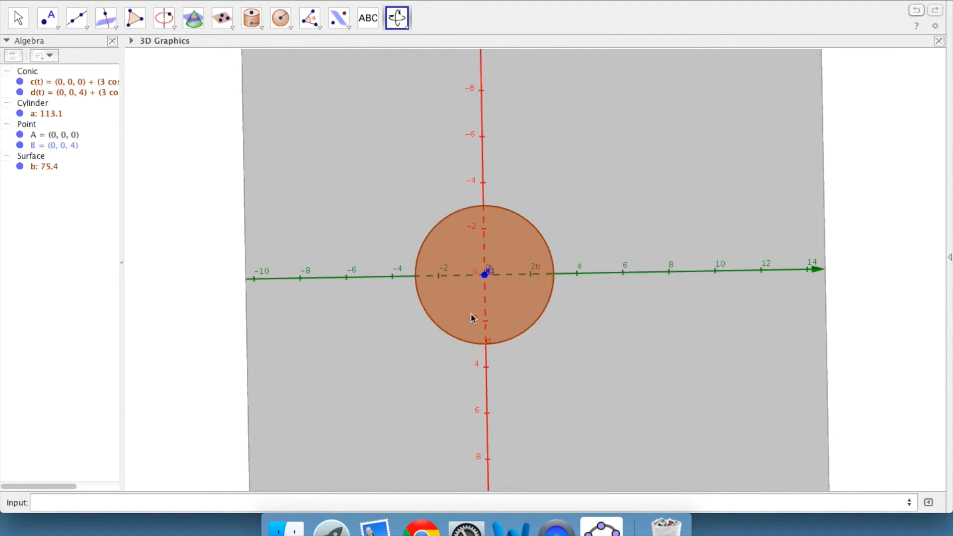
drag(507, 258, 494, 207)
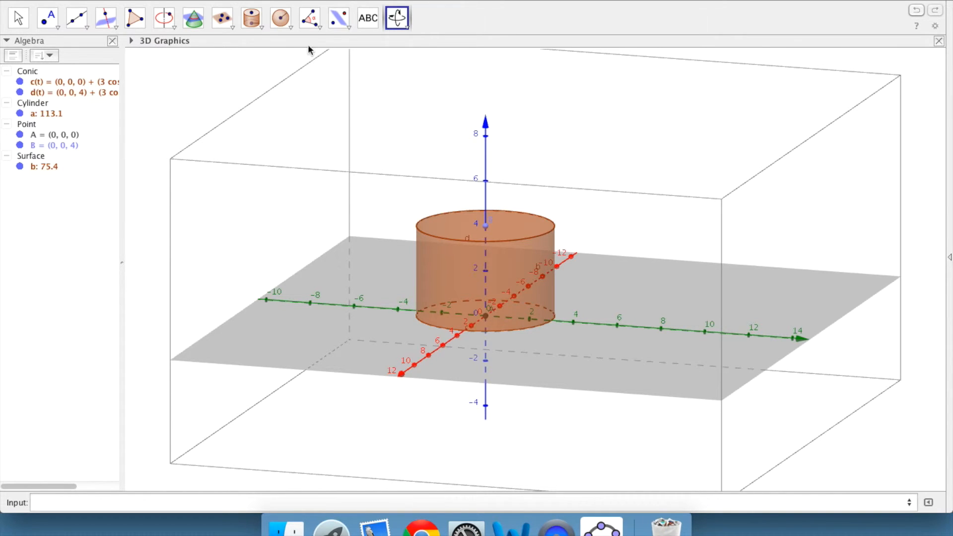
click(939, 42)
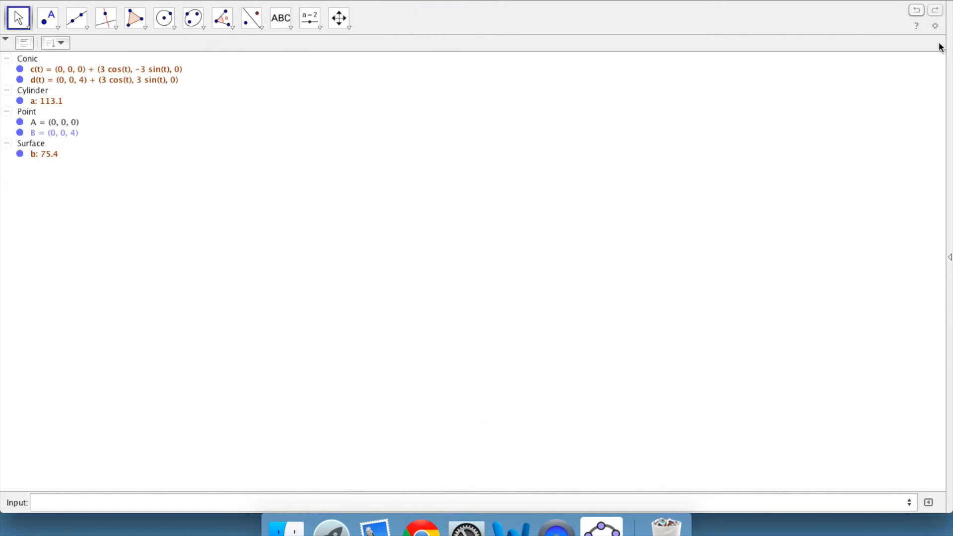
Open the Probability Calculator, look through its available statistics tests, and close it
click(165, 1)
mouse_move(207, 0)
mouse_move(165, 0)
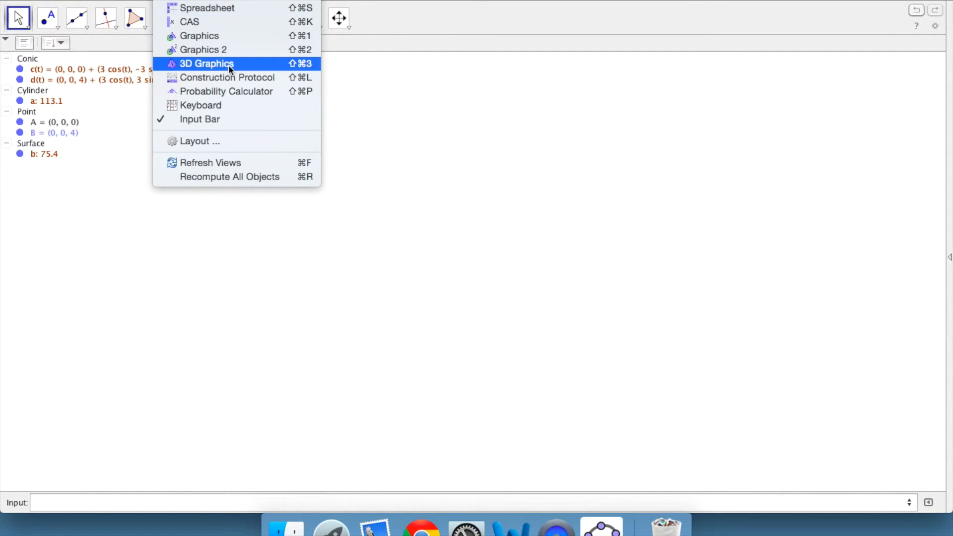
click(234, 98)
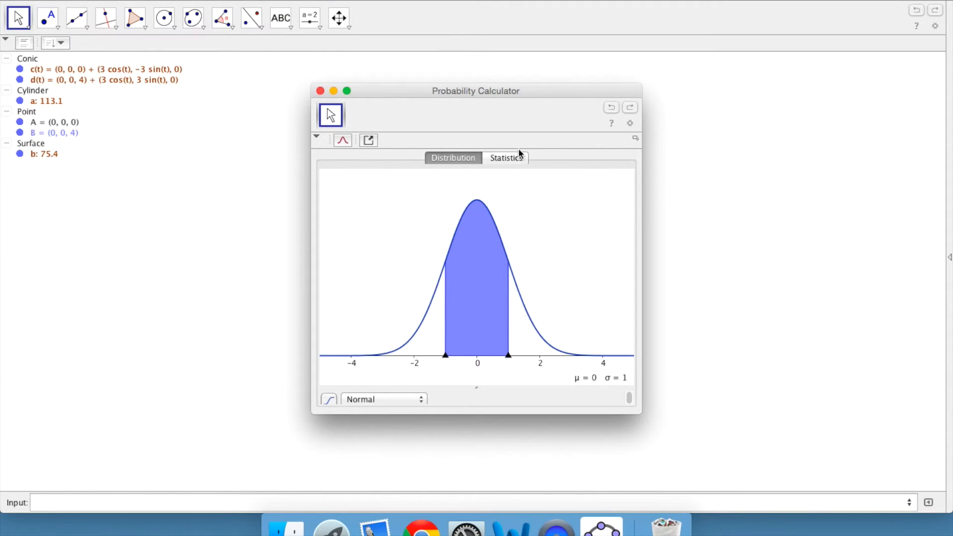
click(519, 152)
click(433, 180)
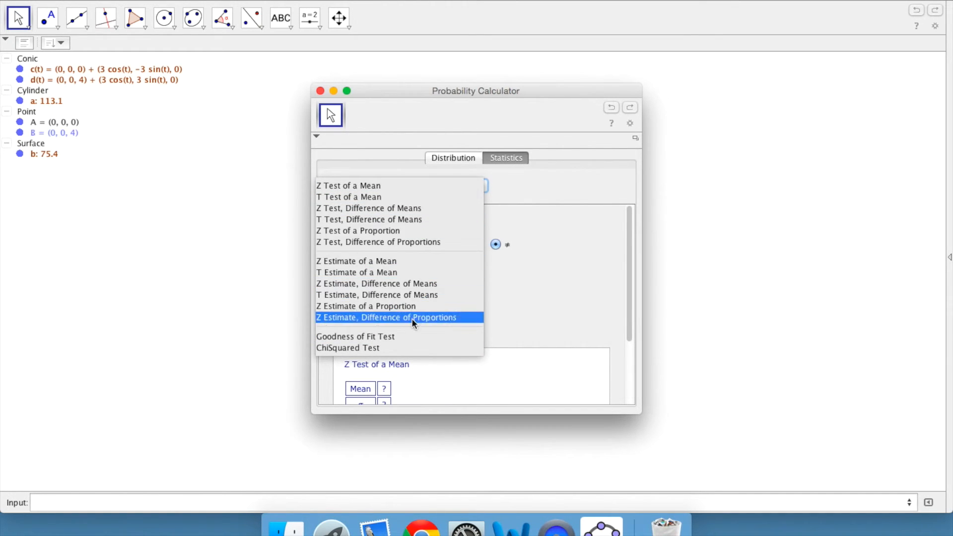
click(411, 148)
click(322, 91)
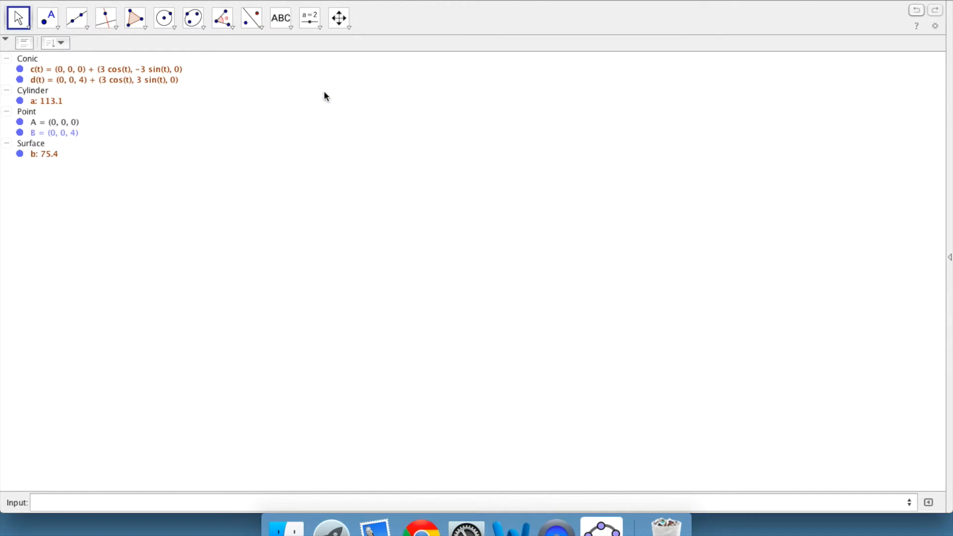
Open the CAS view and solve the equation 13 = 13x in its first row
click(135, 1)
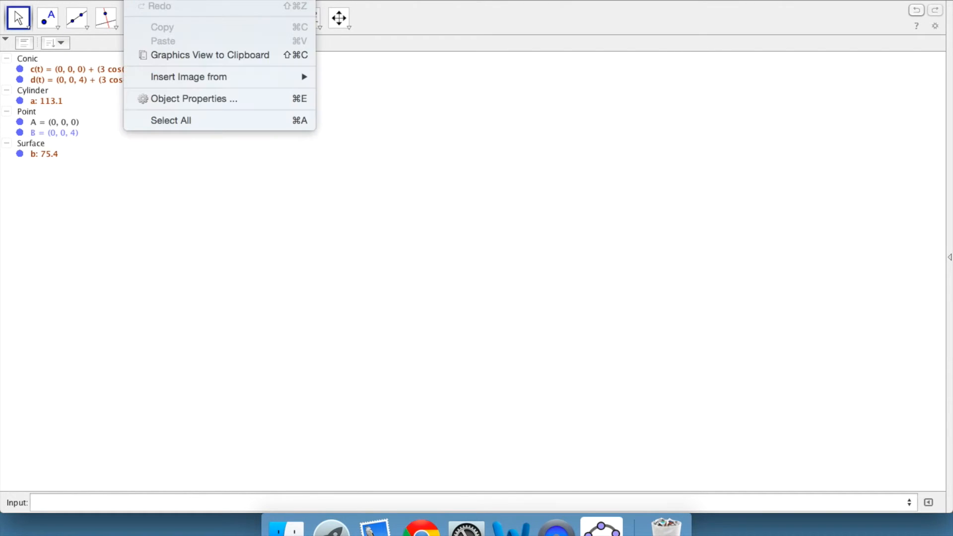
click(189, 23)
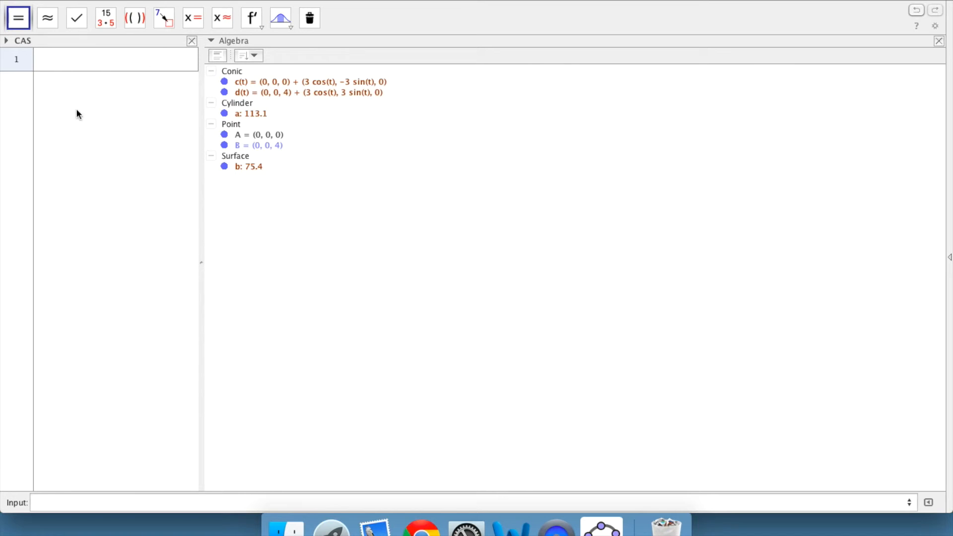
click(106, 70)
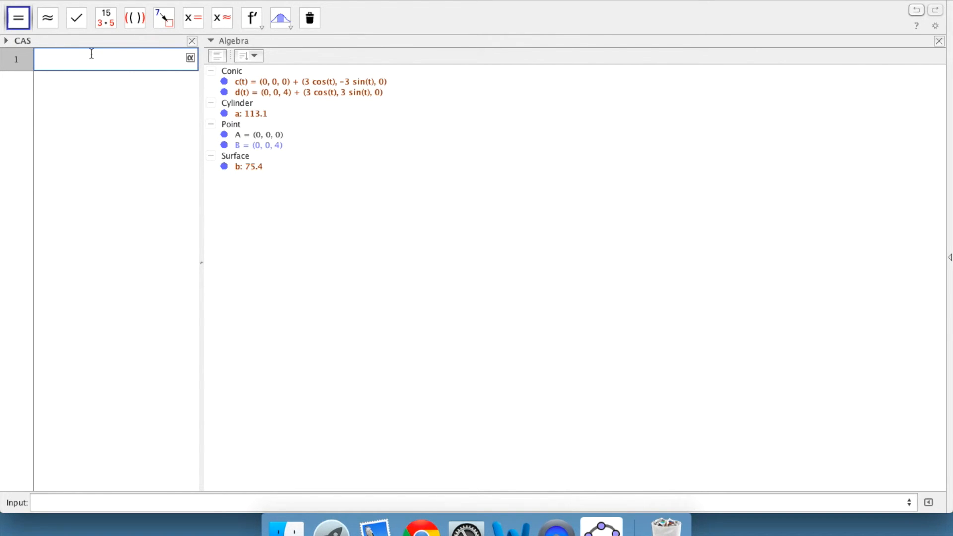
text(13 = 13x)
click(202, 25)
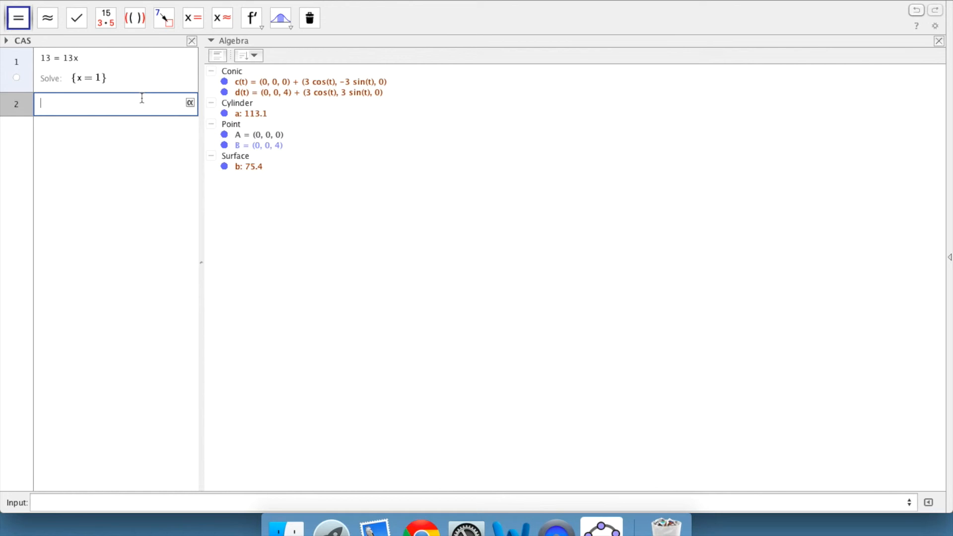
Expand the expression (x+1)^2 in the second CAS row
text((x+1)^2)
click(139, 28)
click(140, 27)
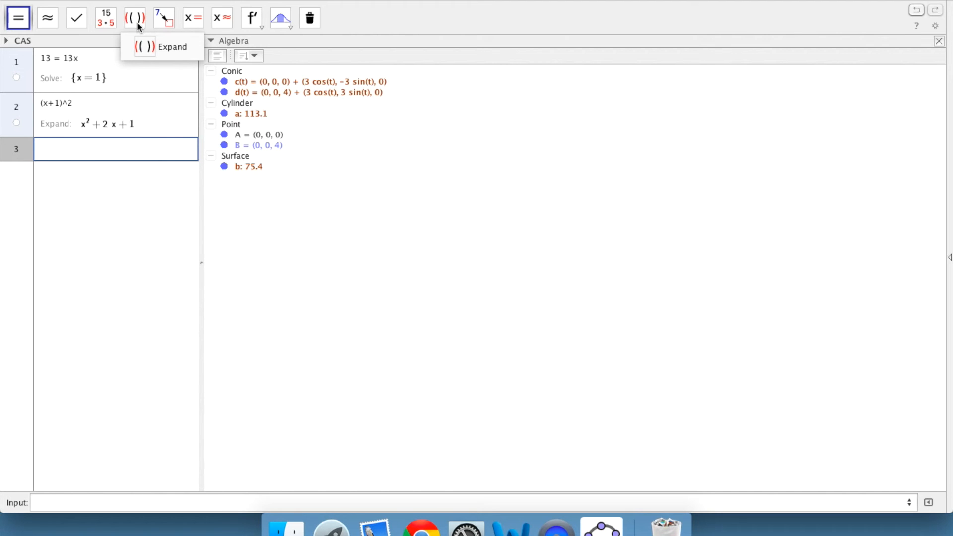
Insert the expanded expression into the third CAS row and copy all of it
click(118, 122)
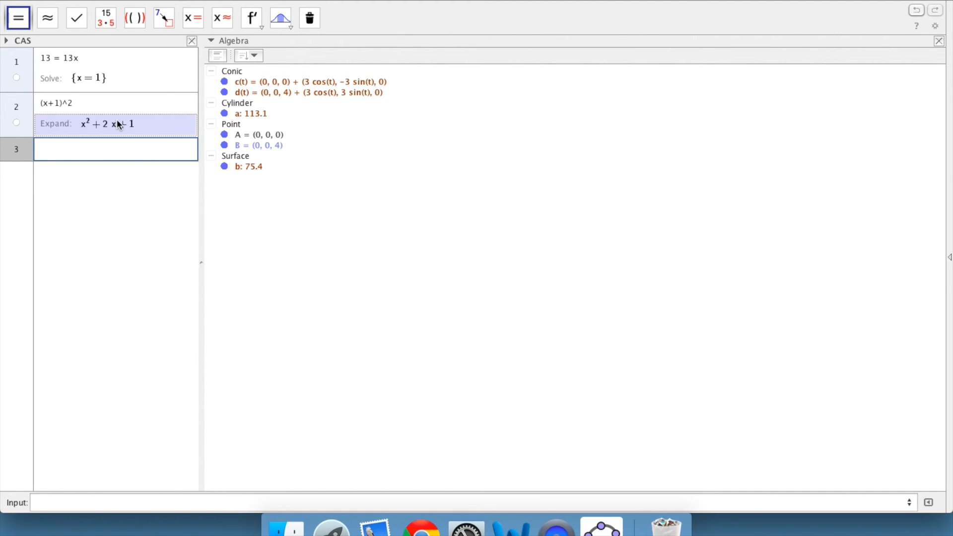
double_click(96, 150)
drag(96, 149, 0, 162)
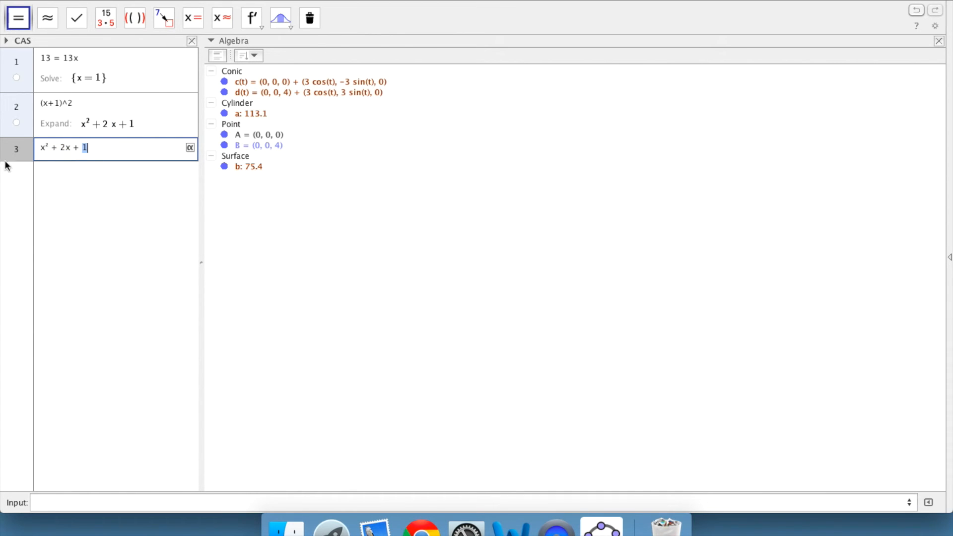
key(shift+Left)
key(shift+Left)
key(shift+Left)
key(shift+Left)
key(shift+Left)
key(shift+Left)
key(shift+Left)
key(shift+Left)
key(shift+Left)
key(shift+Left)
key(super+c)
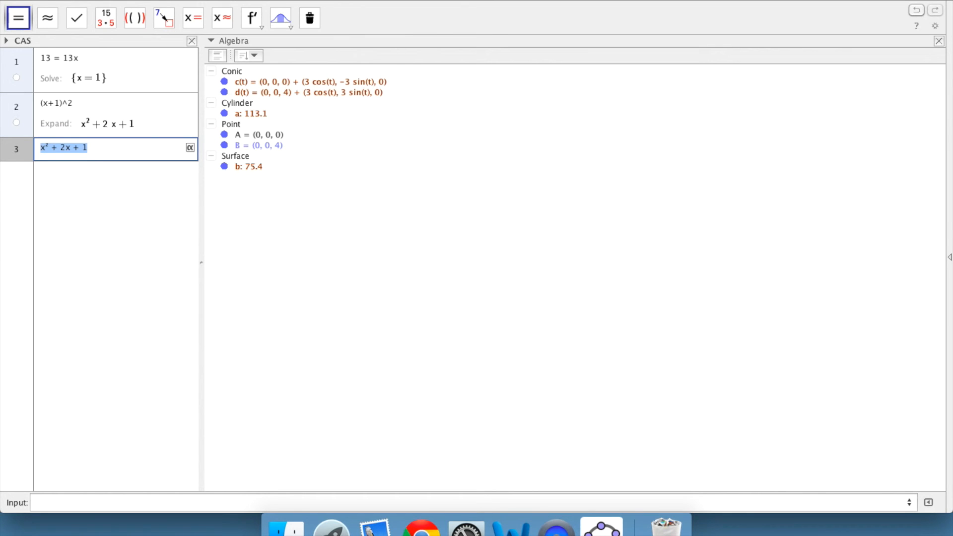
Show the 2D Graphics view and plot the copied expression x² + 2x + 1 as a function
click(165, 0)
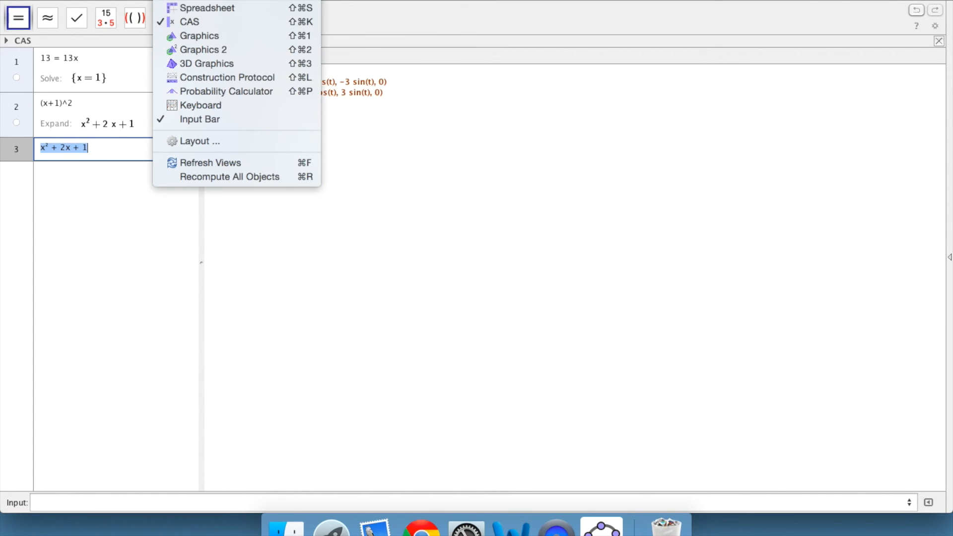
click(206, 40)
click(113, 504)
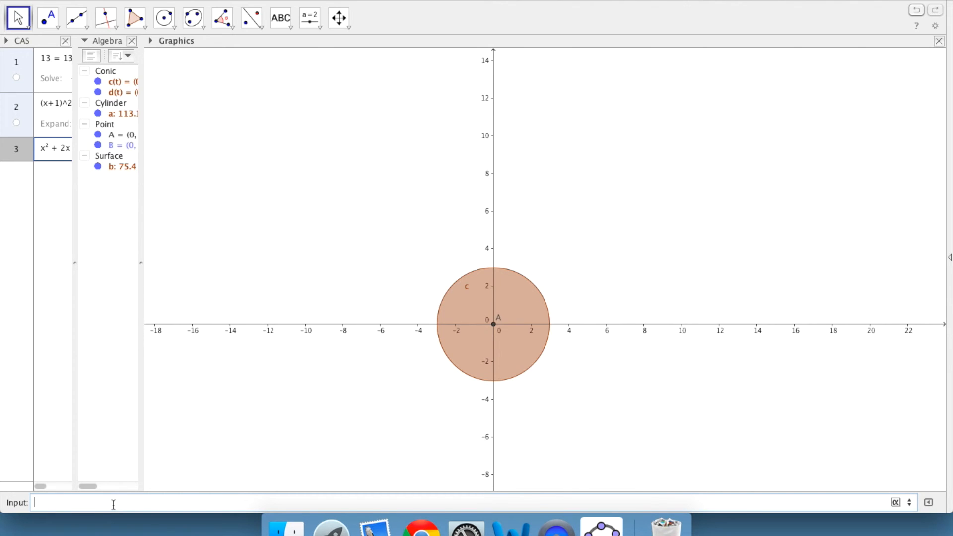
key(super+v)
key(Return)
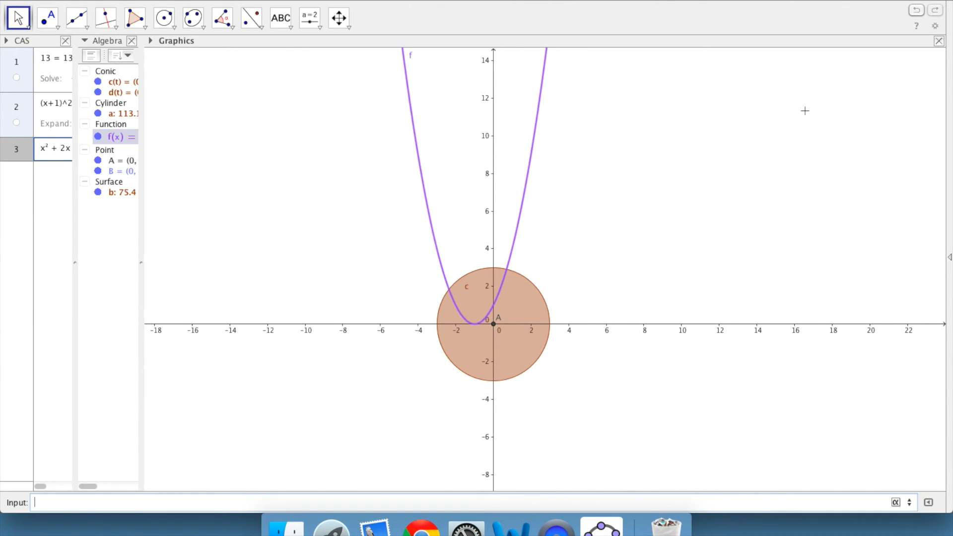
Close the Graphics view and widen the CAS view to nearly half of the window
click(939, 41)
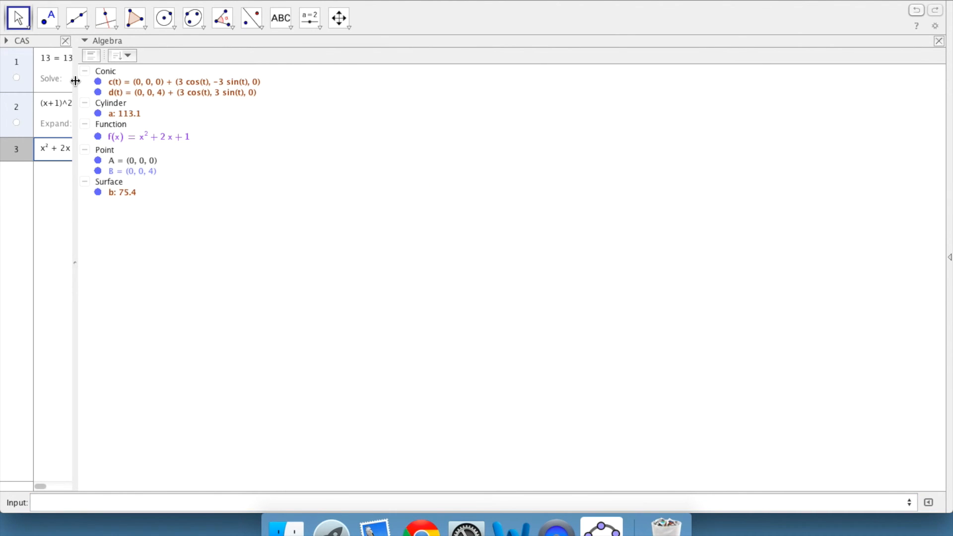
drag(75, 57, 440, 135)
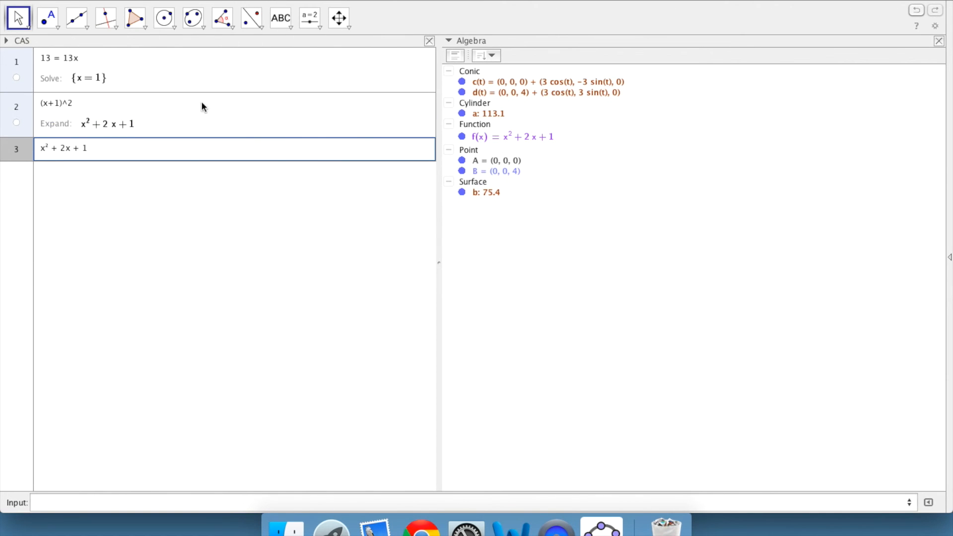
Evaluate the expression x² + 2x + 1 in the third CAS row and close the Algebra view
key(Return)
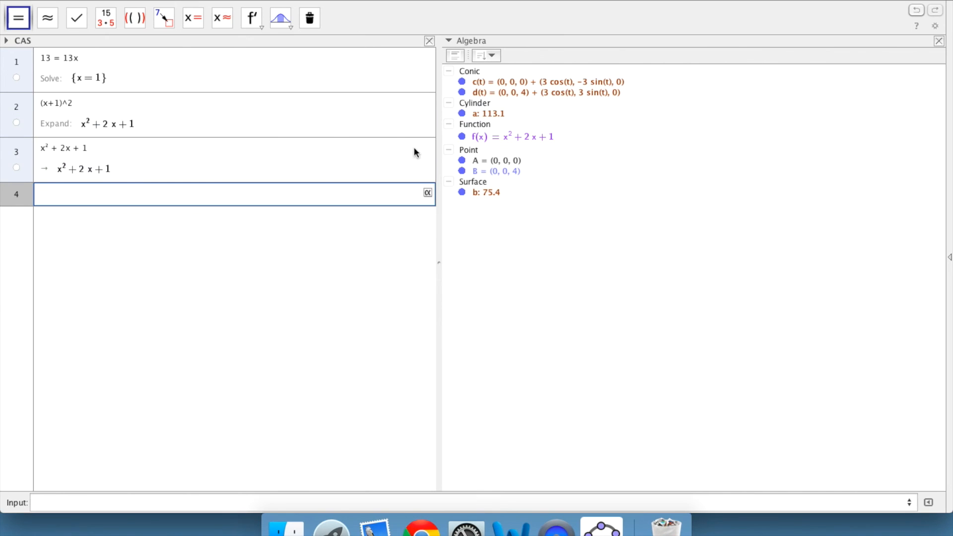
click(939, 41)
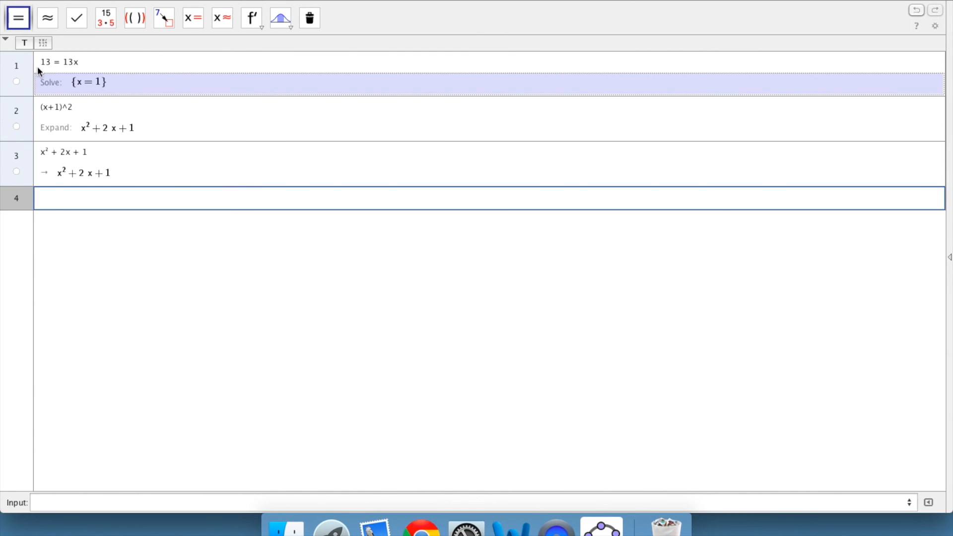
Show the Algebra view again and close the CAS view
click(205, 0)
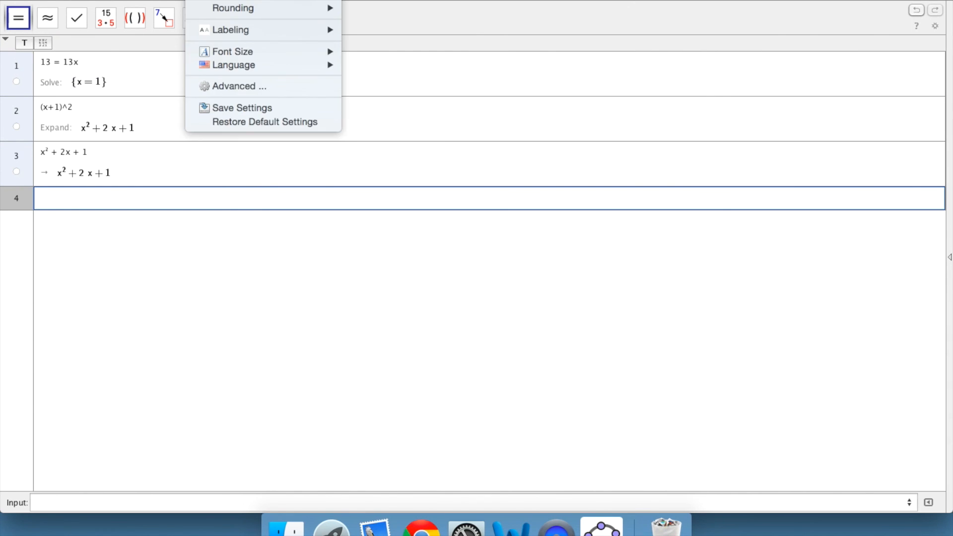
mouse_move(171, 0)
click(215, 1)
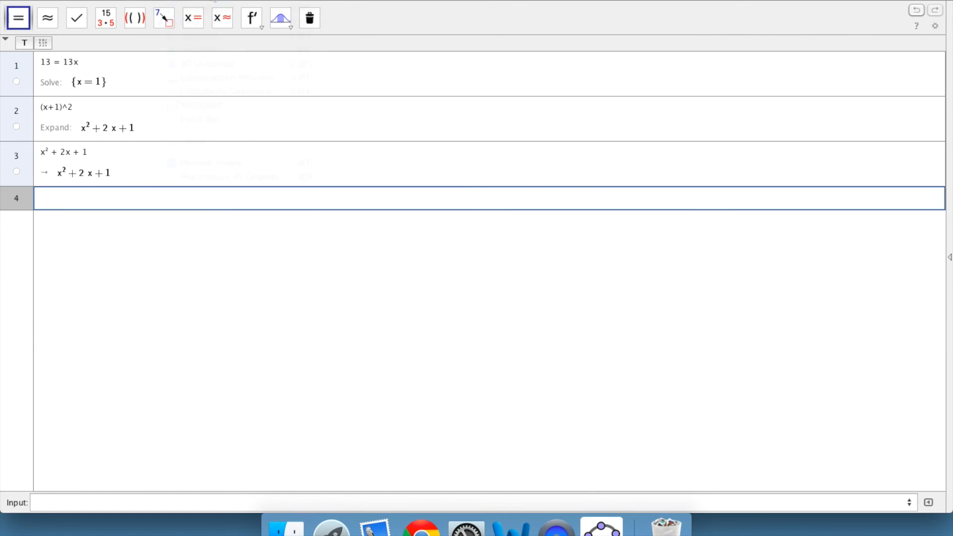
drag(444, 95, 159, 120)
click(154, 42)
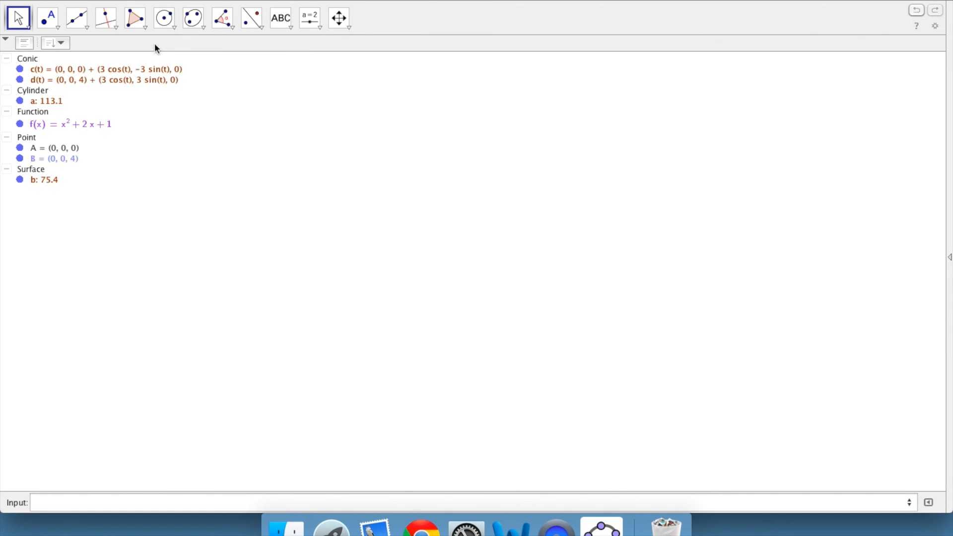
Show the 2D Graphics view beside the Algebra view to display the parabola and the circle
click(172, 0)
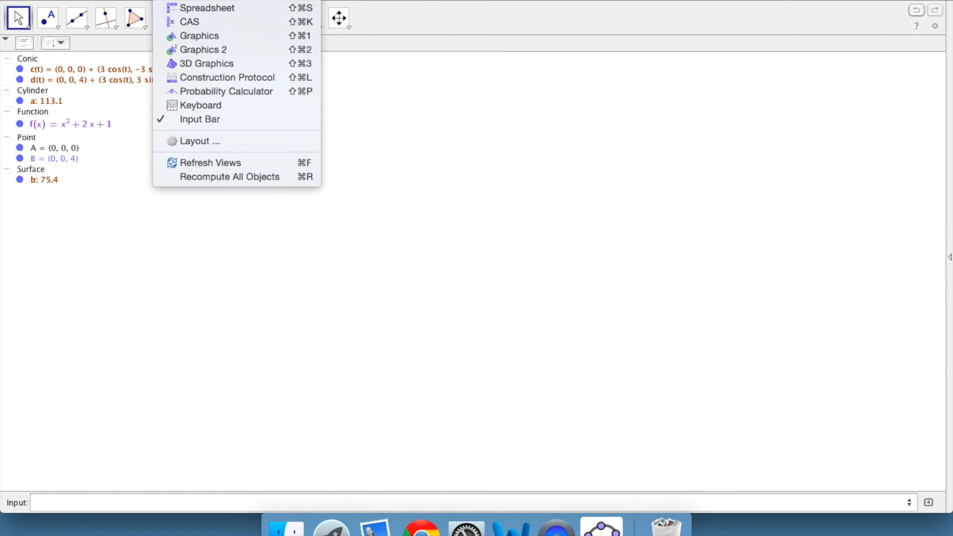
click(196, 36)
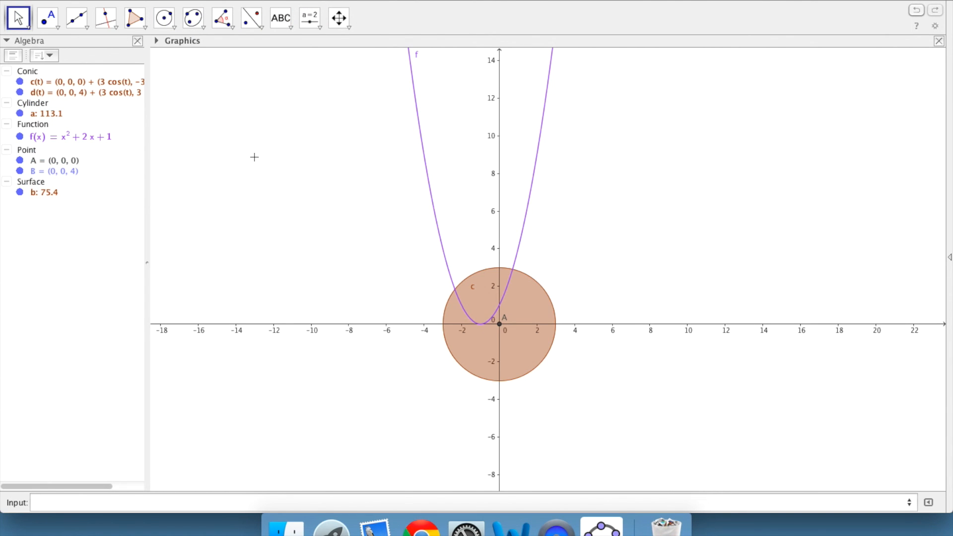
scroll(432, 284, down, 3)
scroll(432, 284, up, 4)
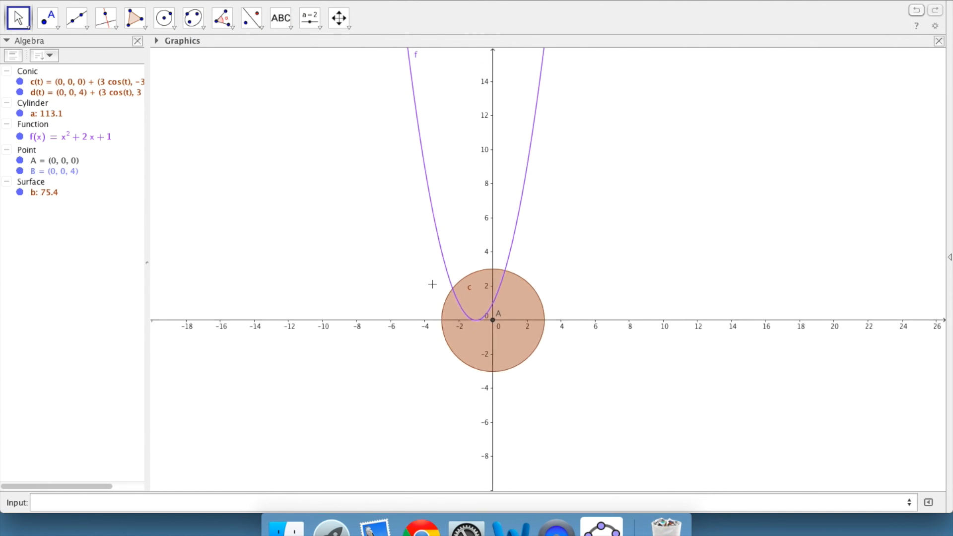